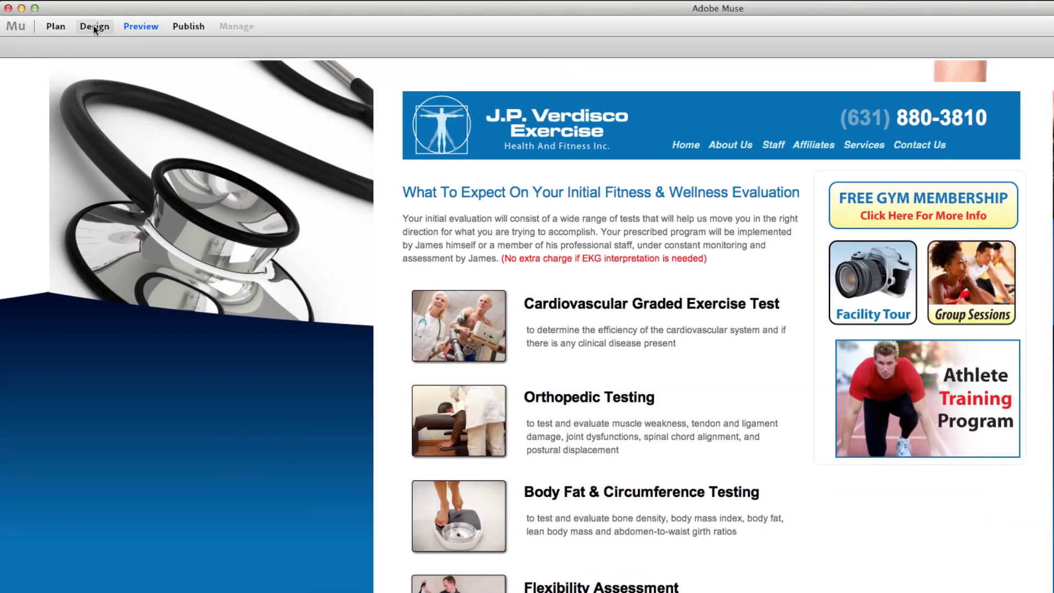
# Leave the preview and delete the existing navigation menu from the A-Master page's blue header
pyautogui.click(93, 25)
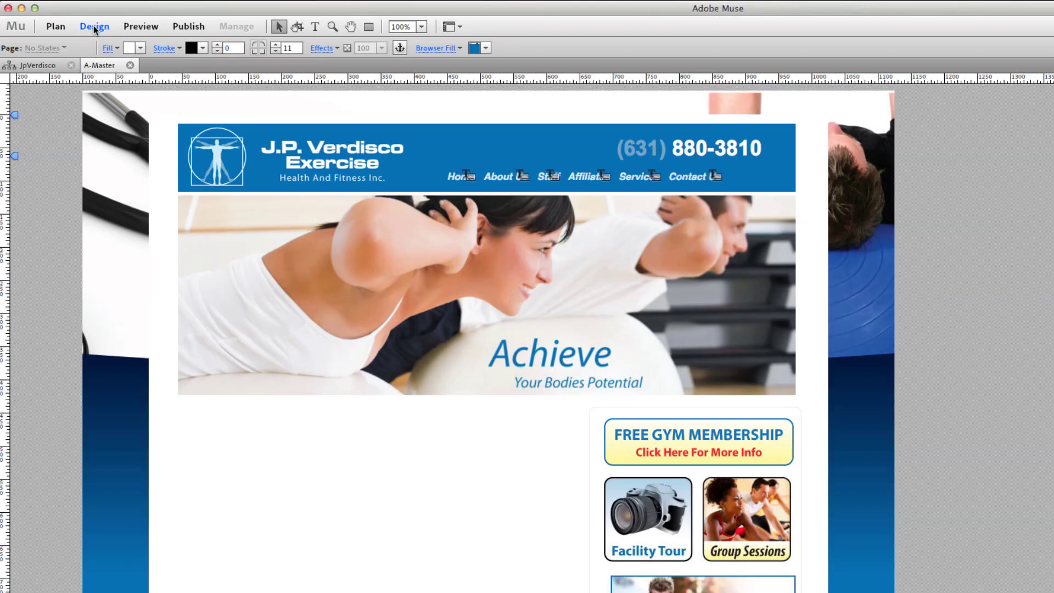
pyautogui.click(512, 175)
pyautogui.press('Delete')
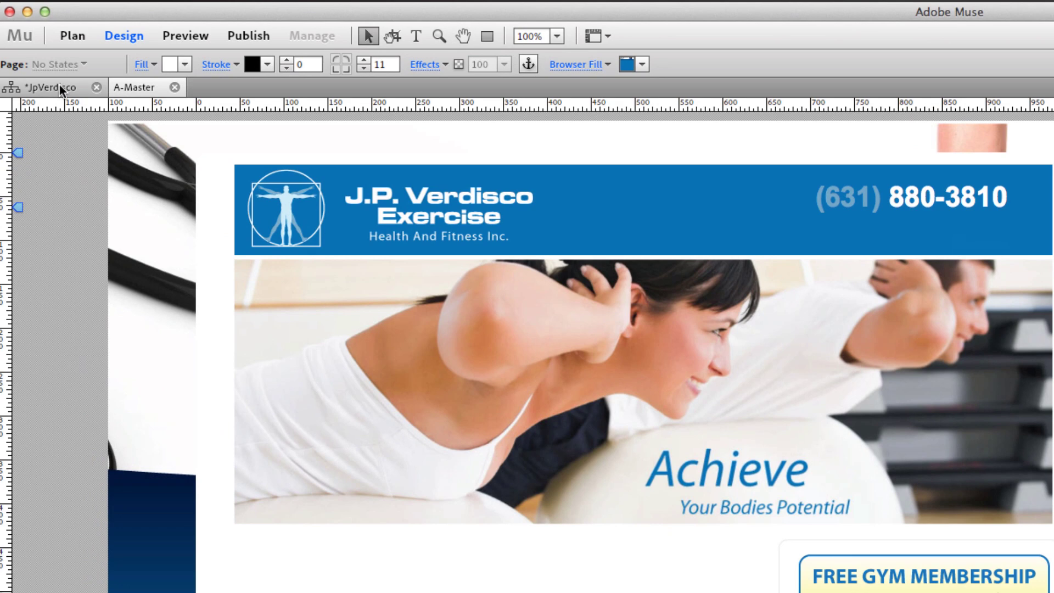
# Review the site plan's page hierarchy and return to the A-Master page
pyautogui.click(46, 66)
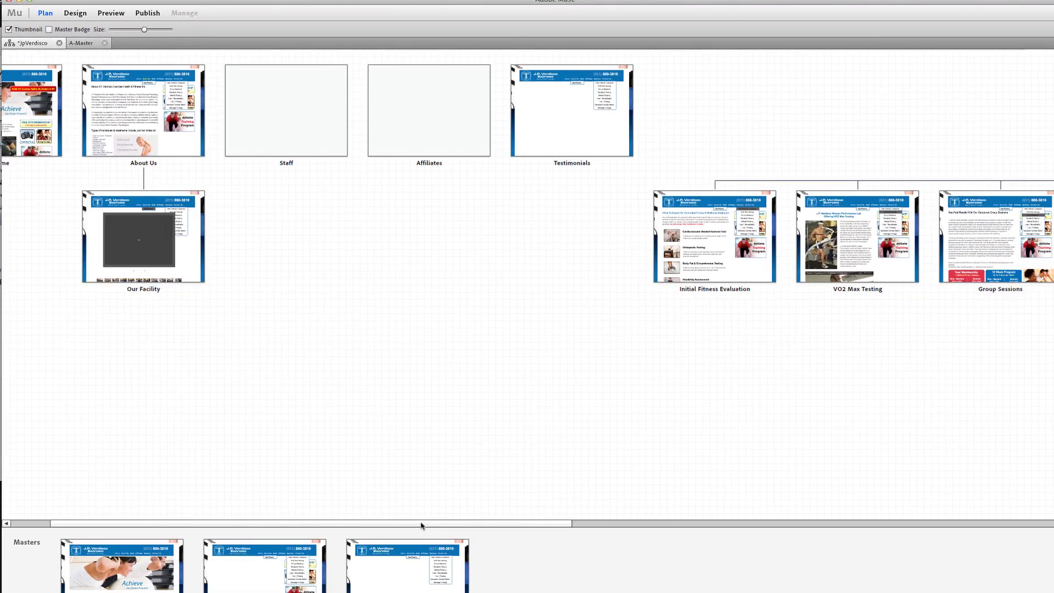
pyautogui.moveTo(422, 525); pyautogui.dragTo(362, 518)
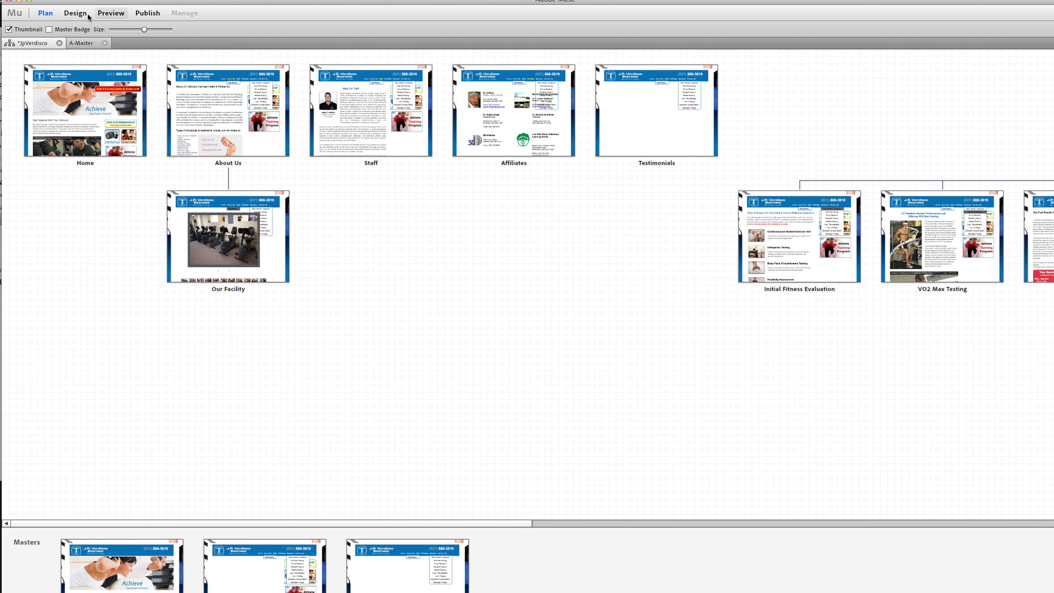
pyautogui.click(81, 43)
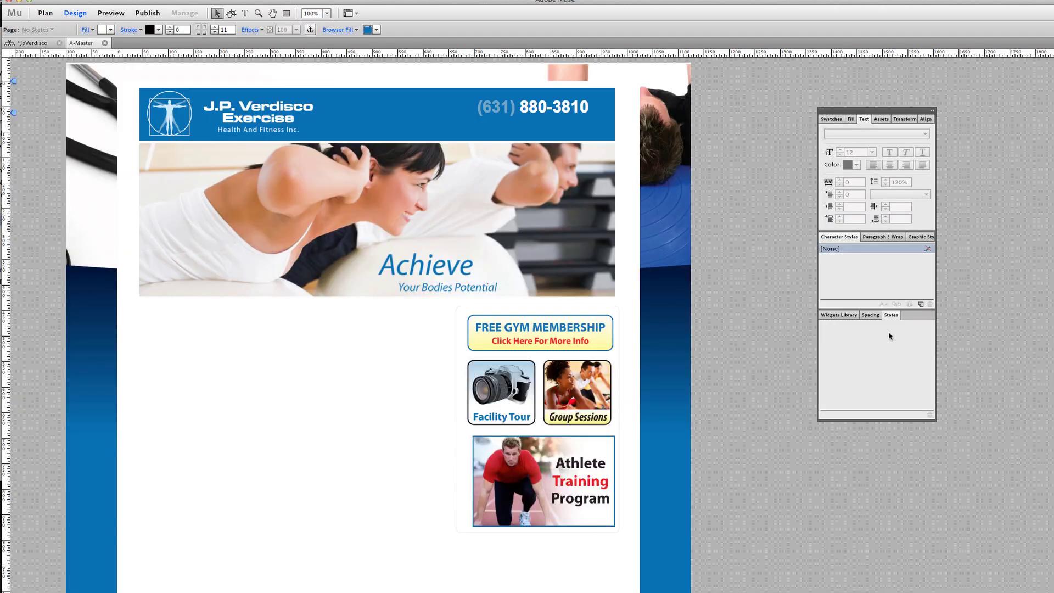
# Place a horizontal menu widget in the header below the phone number and widen it until every page label fits
pyautogui.click(837, 315)
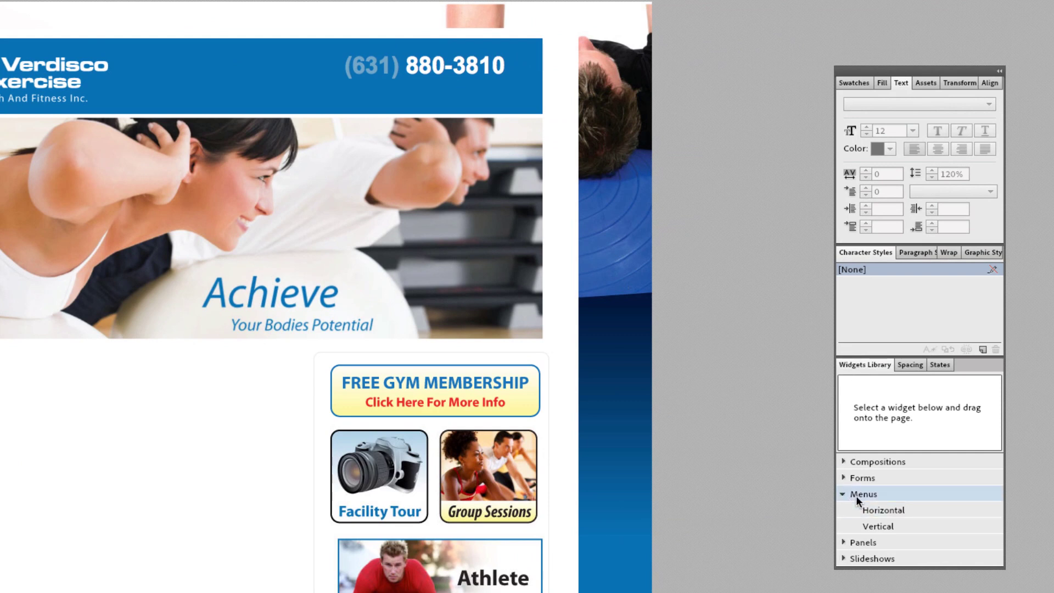
pyautogui.moveTo(878, 508); pyautogui.dragTo(156, 80)
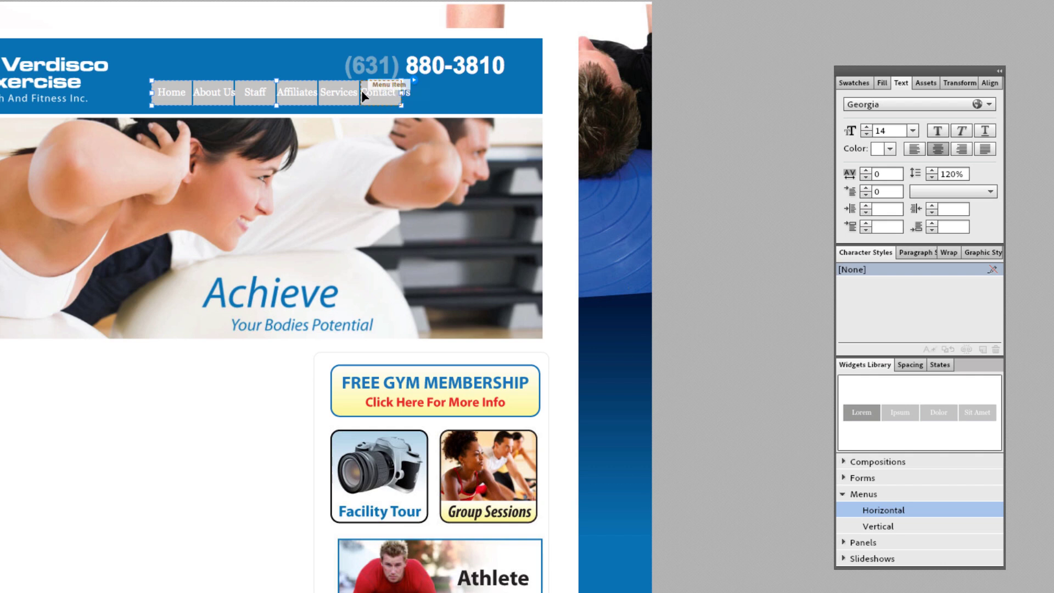
pyautogui.moveTo(361, 90); pyautogui.dragTo(361, 93)
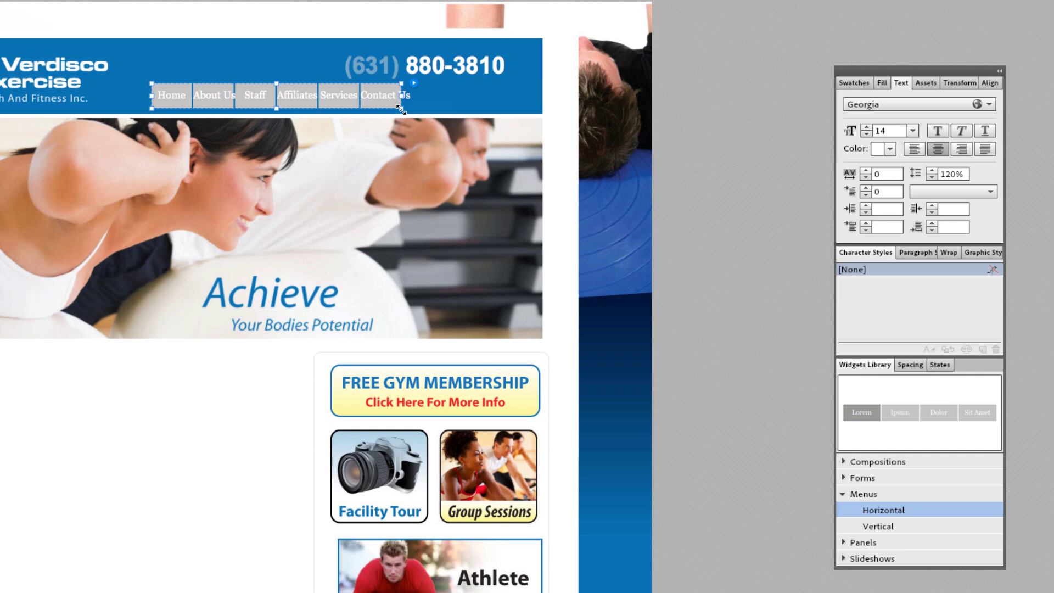
pyautogui.moveTo(401, 108); pyautogui.dragTo(517, 108)
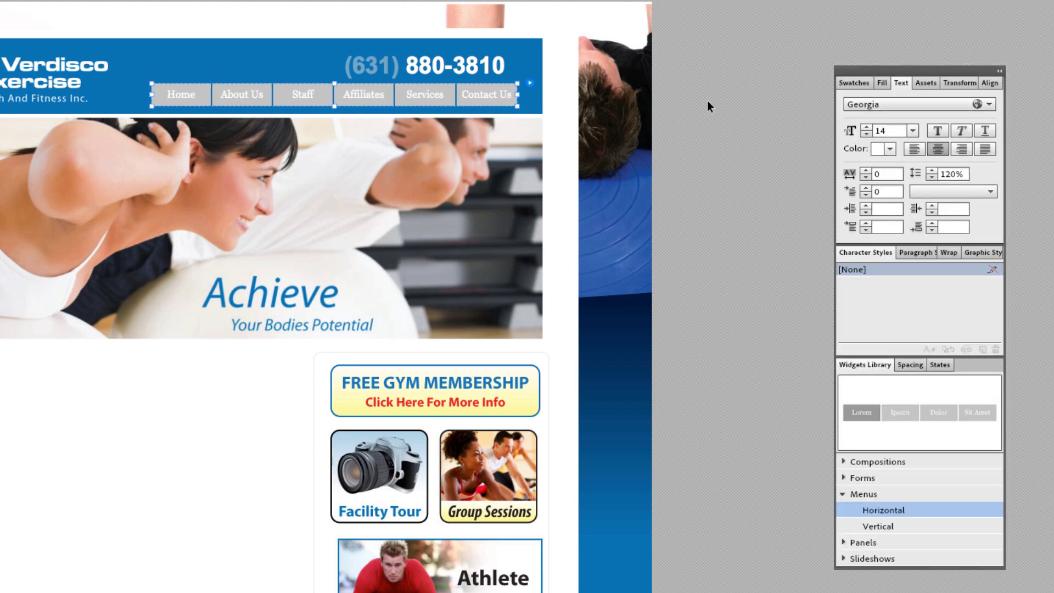
# Try the All Pages menu type on the header menu and switch it back to Top Level Pages
pyautogui.click(530, 83)
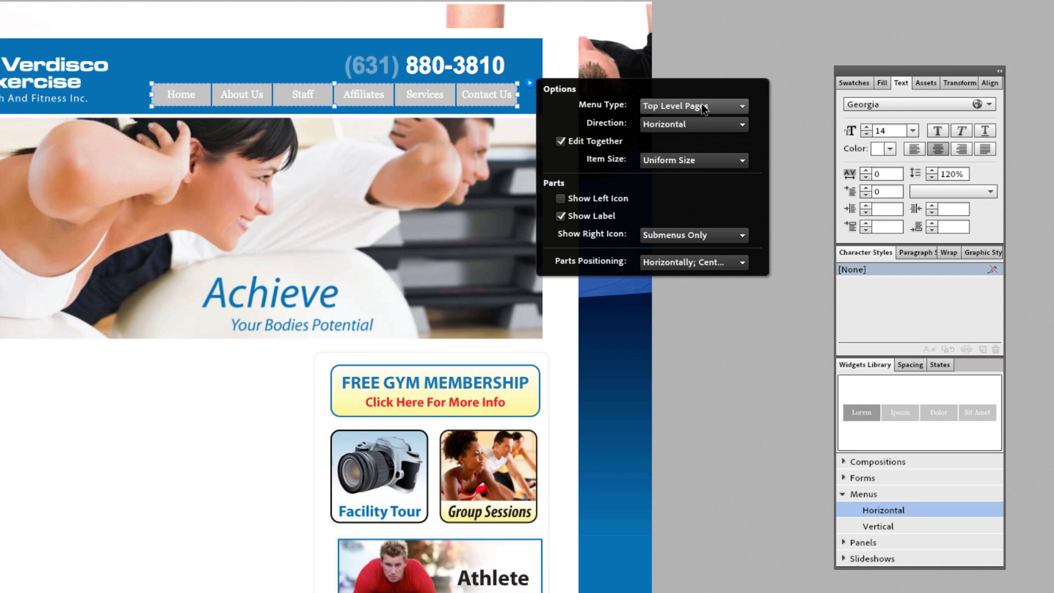
pyautogui.click(699, 107)
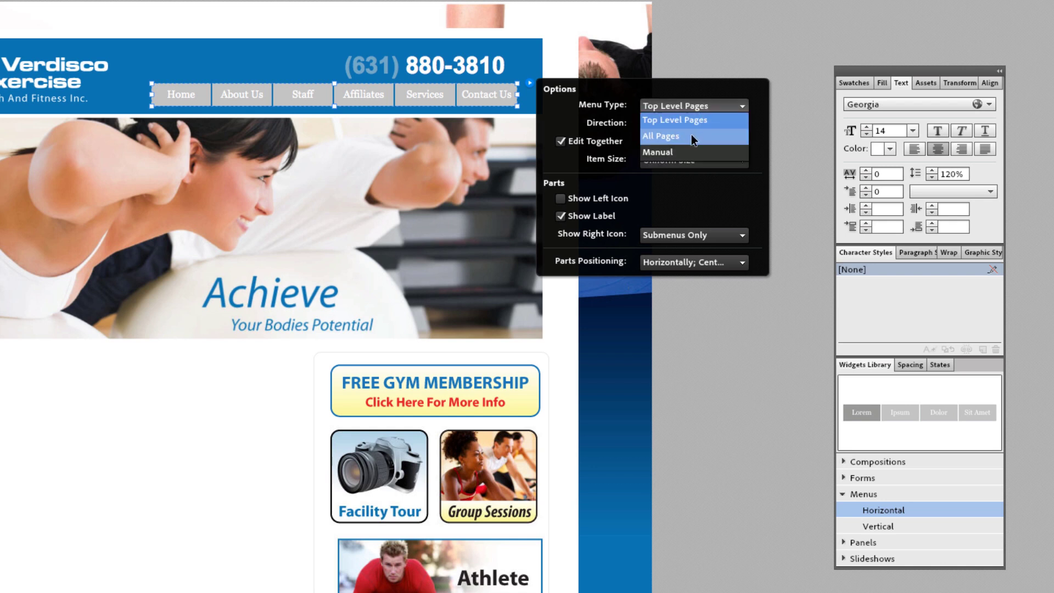
pyautogui.click(690, 135)
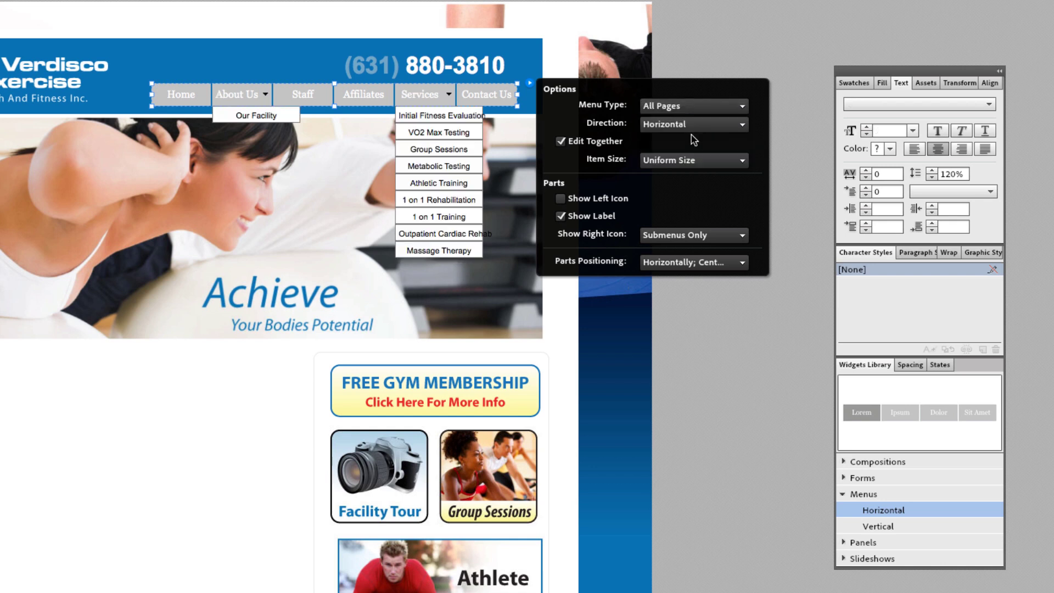
pyautogui.click(672, 107)
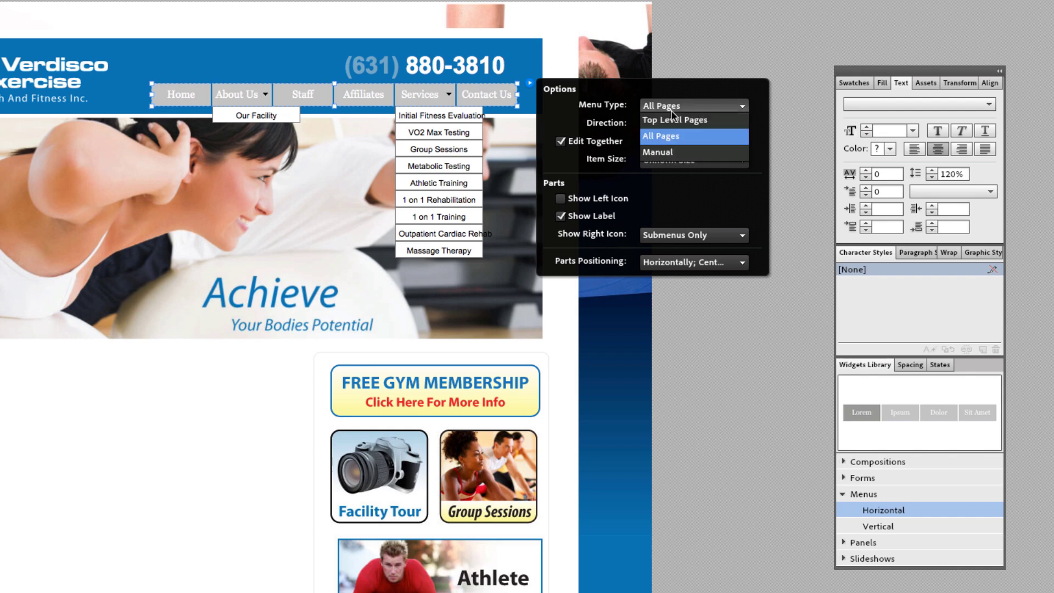
pyautogui.click(678, 121)
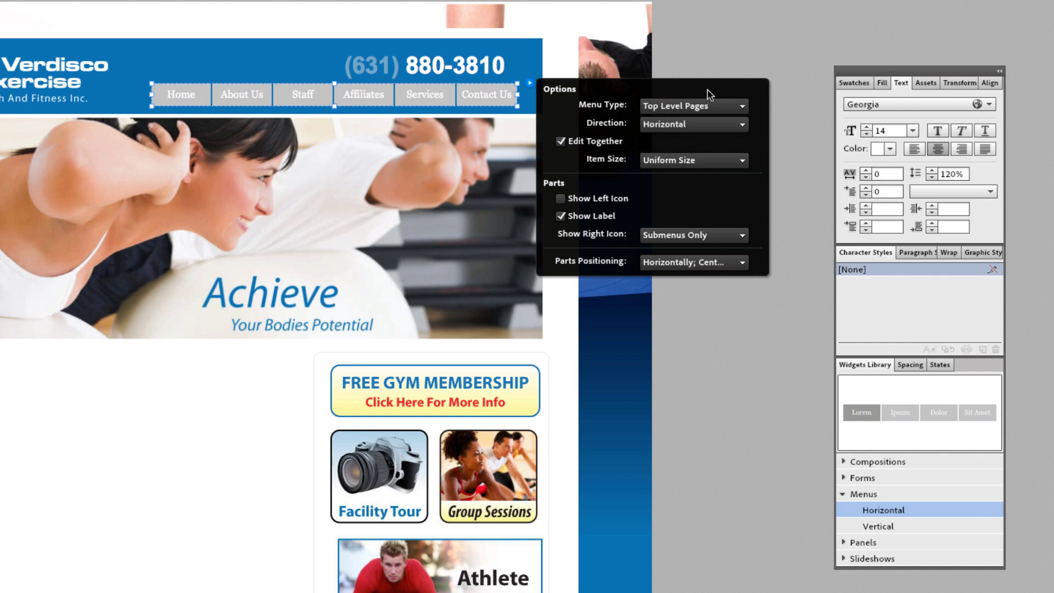
# Set the header menu's item size to Uniform Spacing and close its options
pyautogui.click(713, 160)
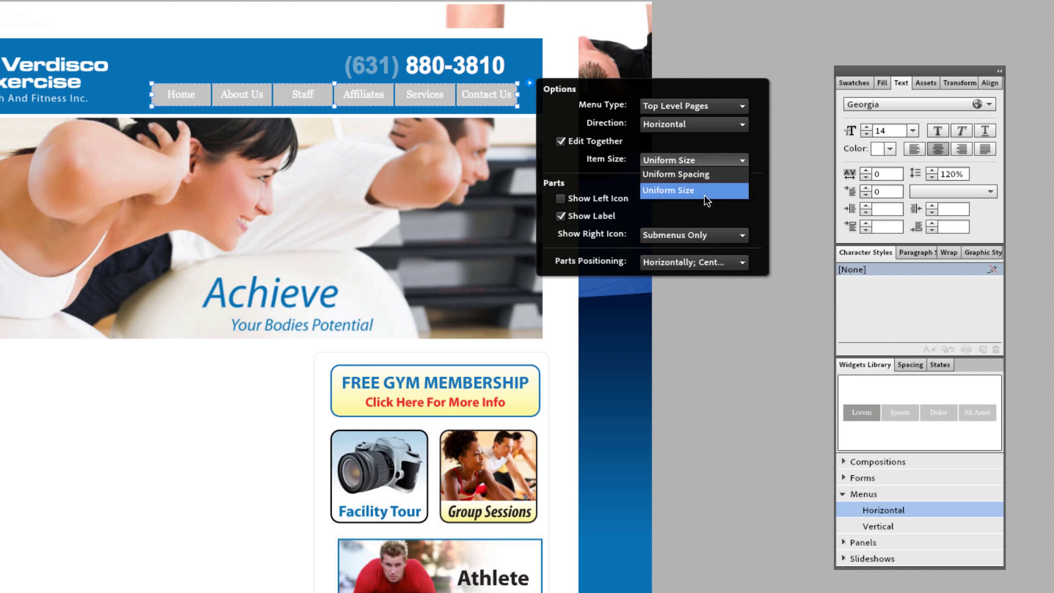
pyautogui.click(710, 174)
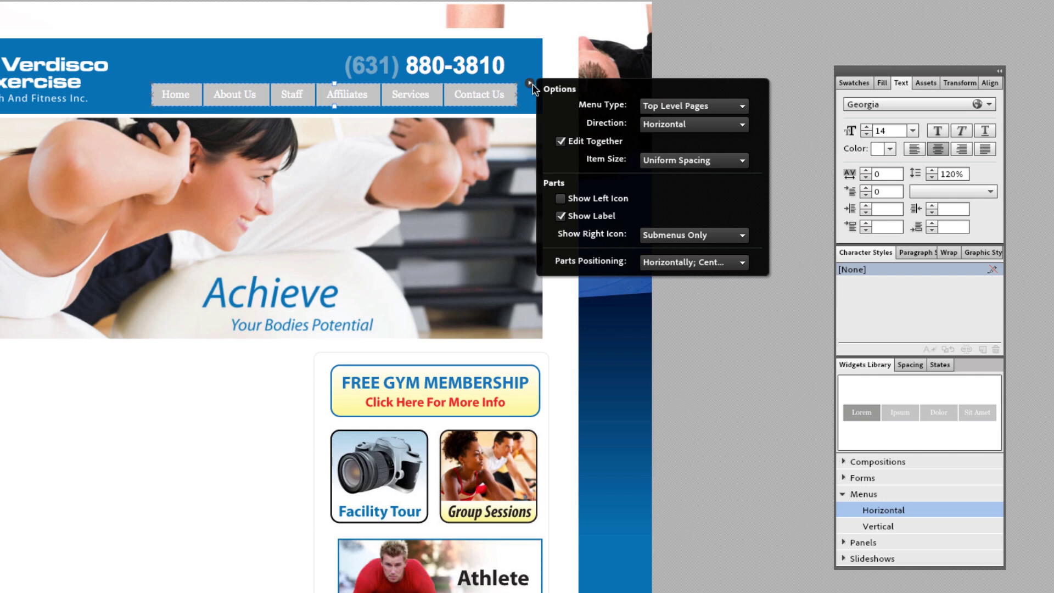
pyautogui.click(710, 66)
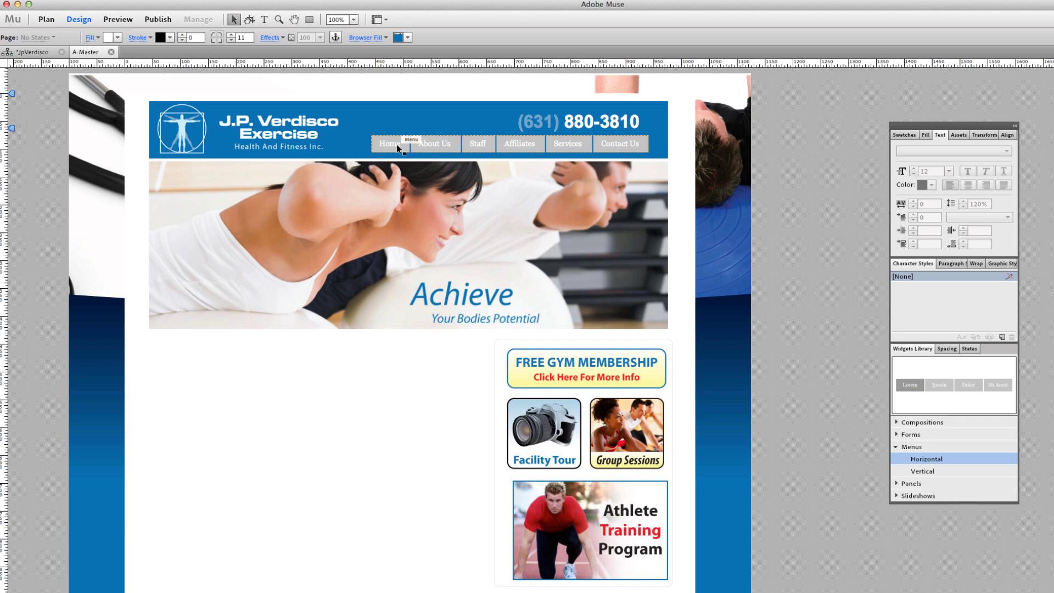
# Examine the interaction states available for the Home item of the header menu
pyautogui.click(448, 146)
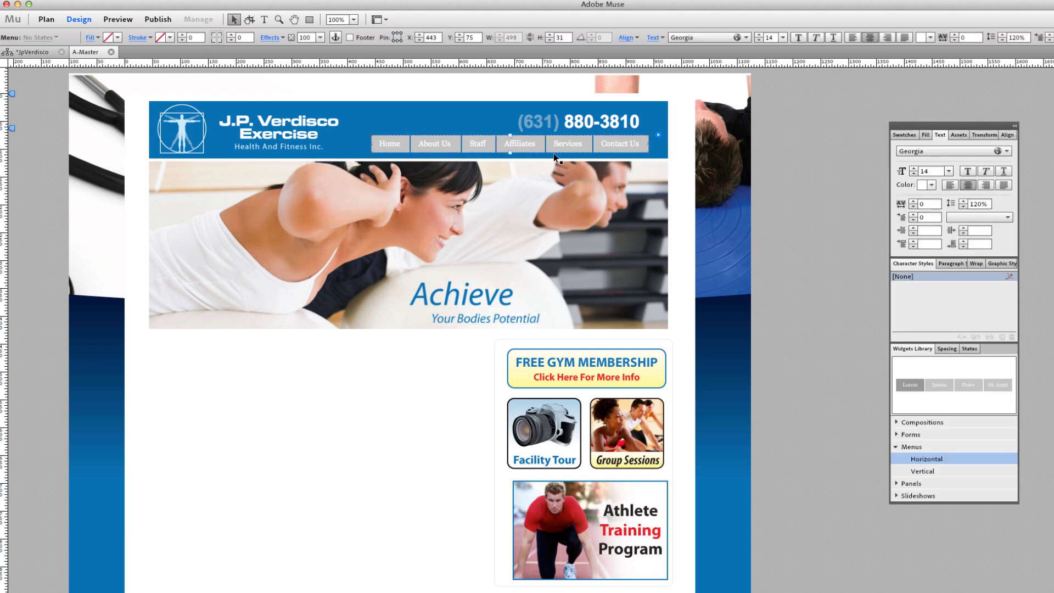
pyautogui.click(386, 147)
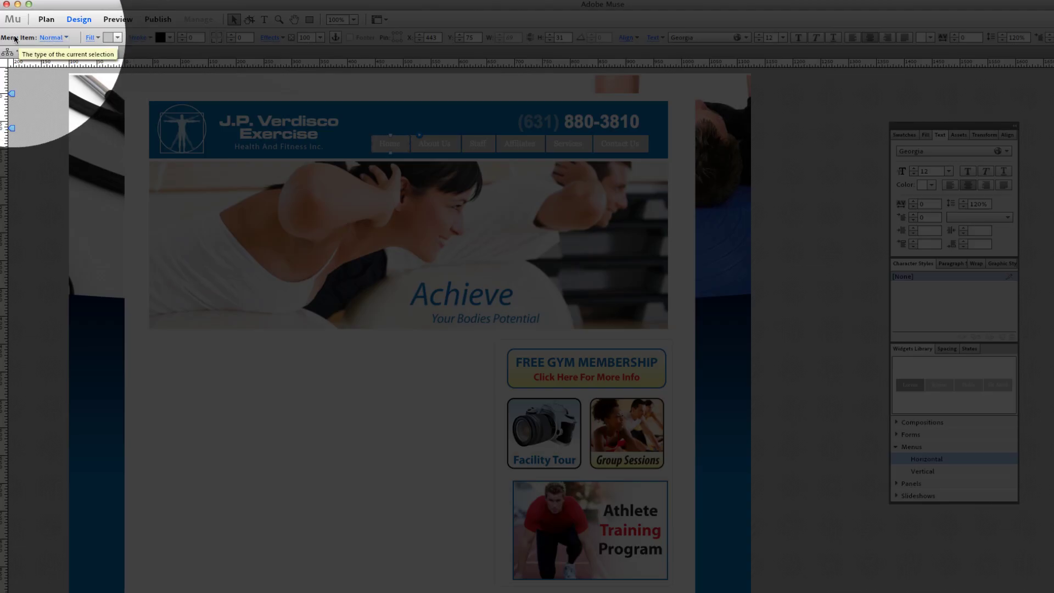
pyautogui.click(62, 38)
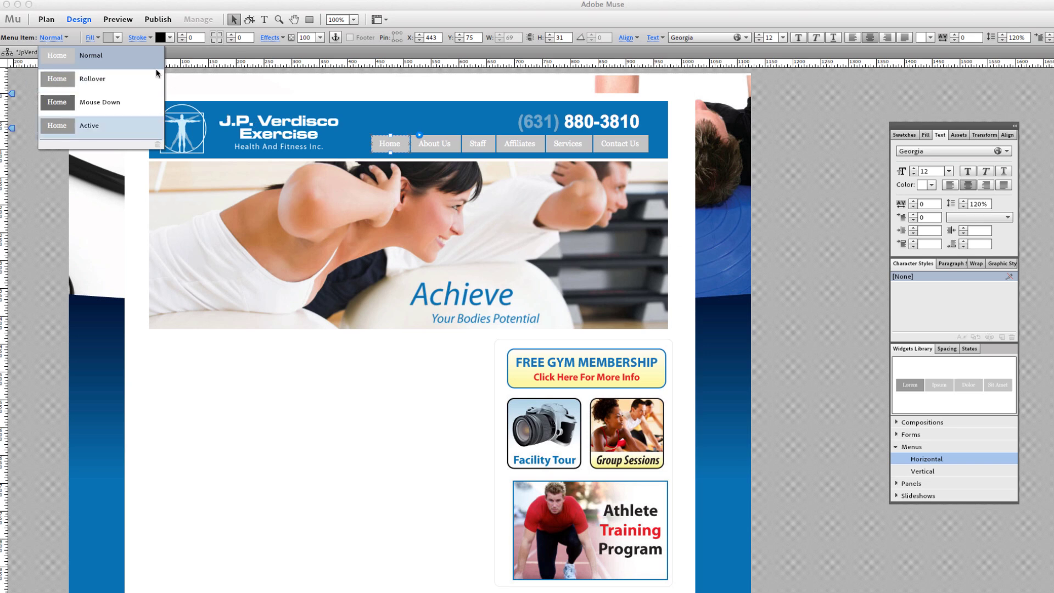
pyautogui.click(446, 136)
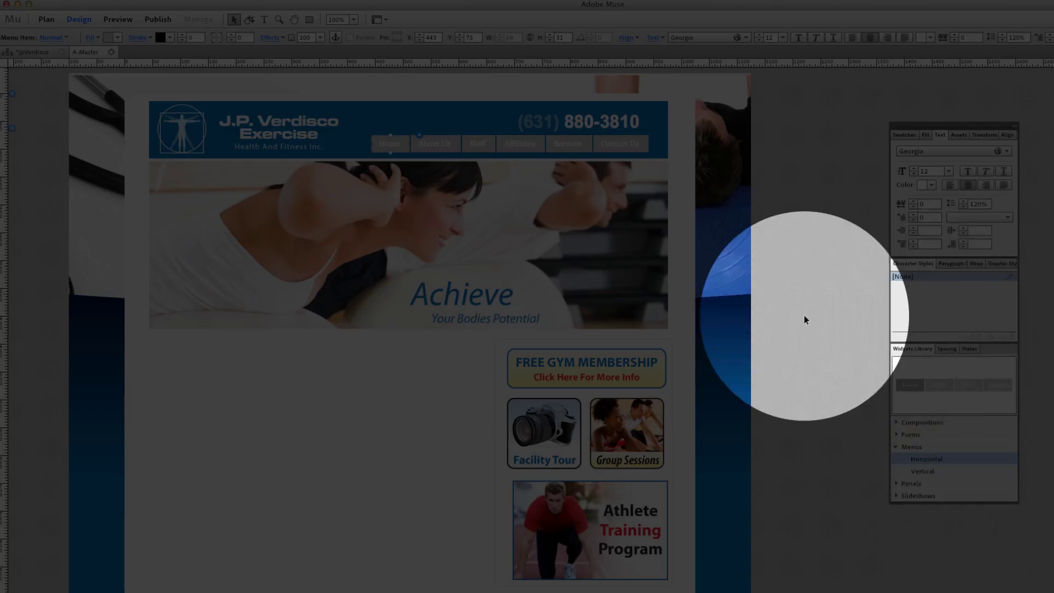
pyautogui.click(969, 349)
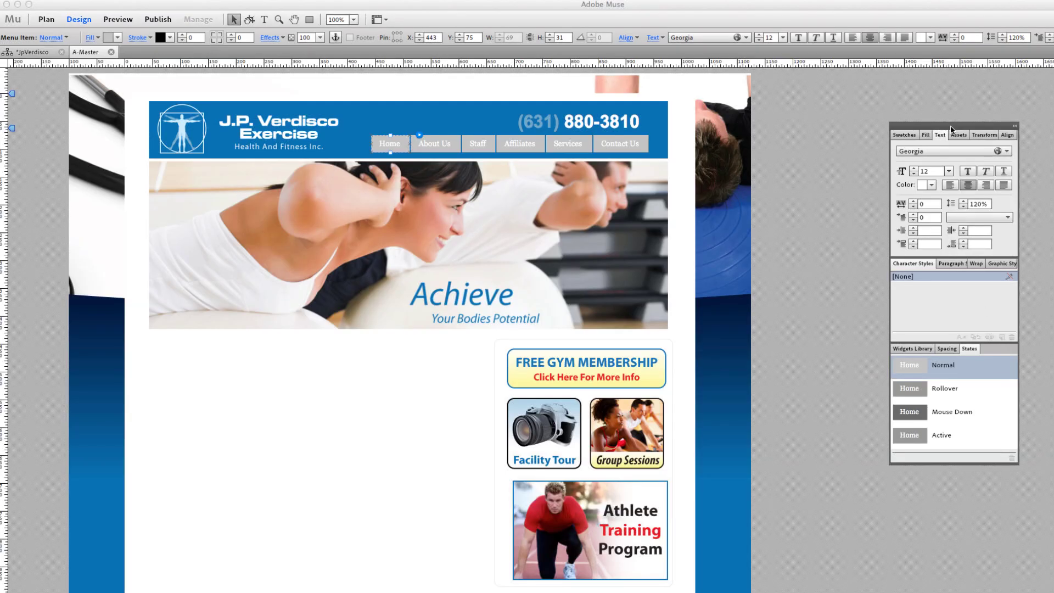
pyautogui.moveTo(954, 126); pyautogui.dragTo(888, 103)
pyautogui.moveTo(868, 400)
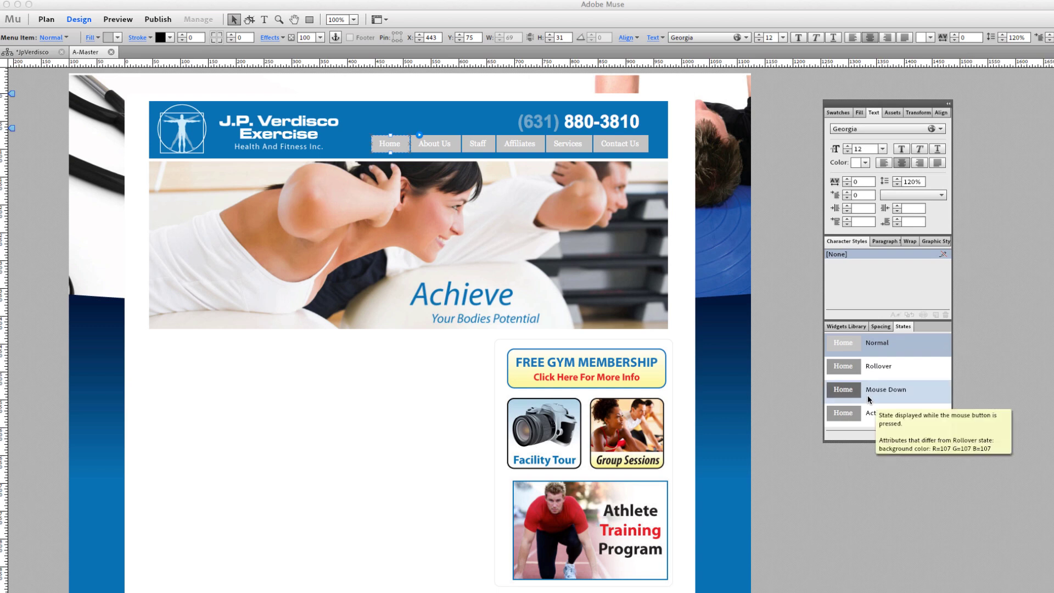
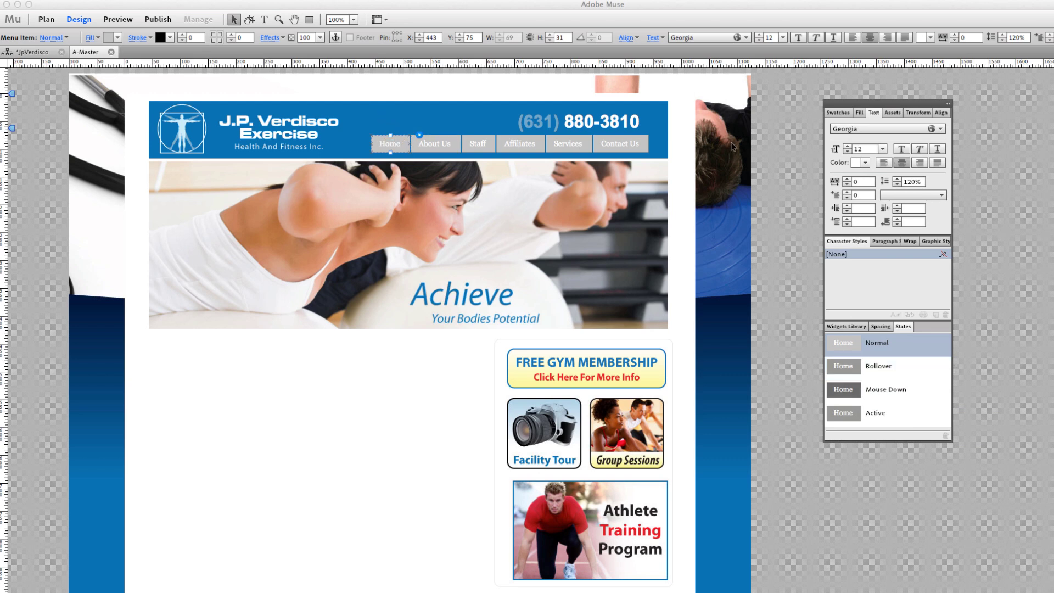
# Change the font of the Home item's label in the header menu to Comic Sans
pyautogui.click(731, 147)
pyautogui.click(394, 147)
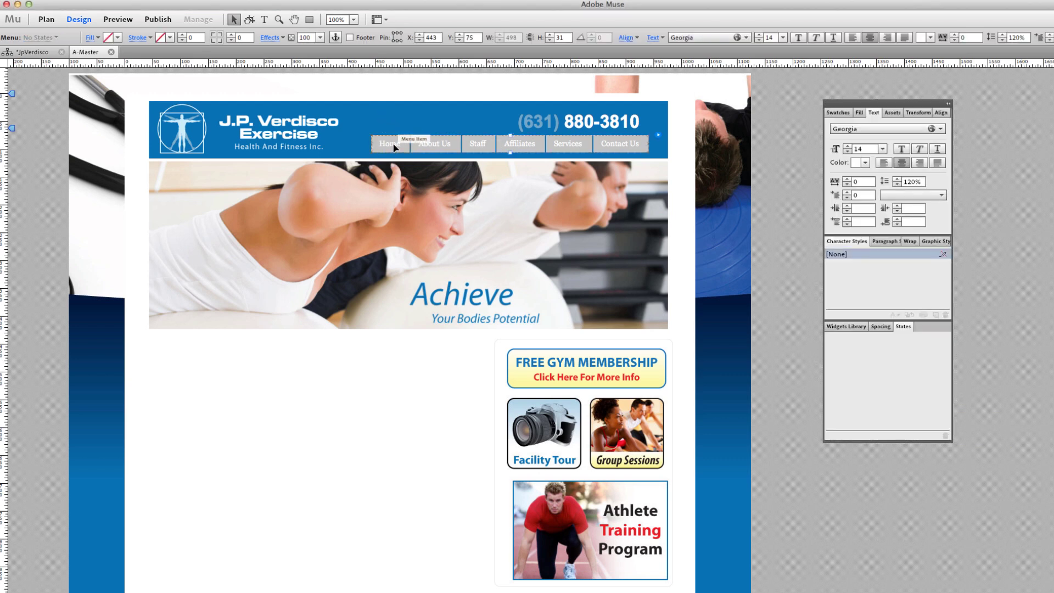
pyautogui.click(393, 144)
pyautogui.click(400, 143)
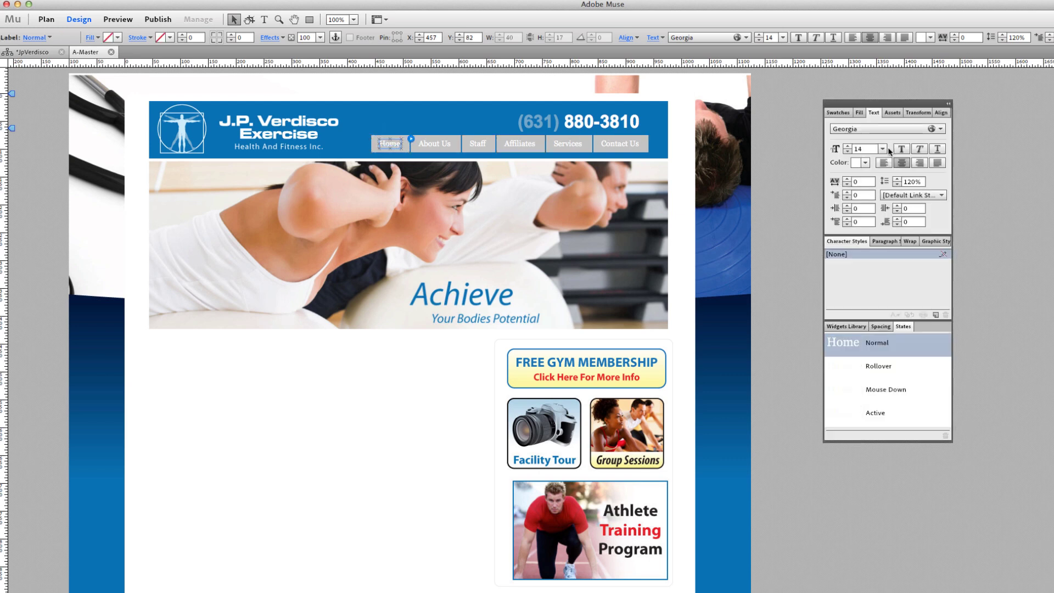
pyautogui.click(900, 129)
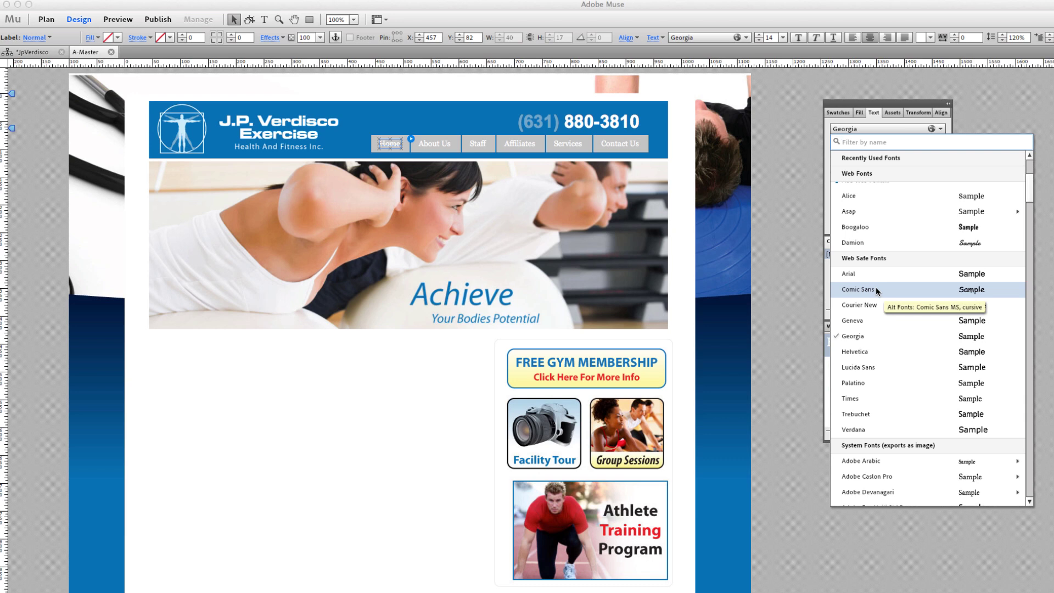
pyautogui.click(876, 291)
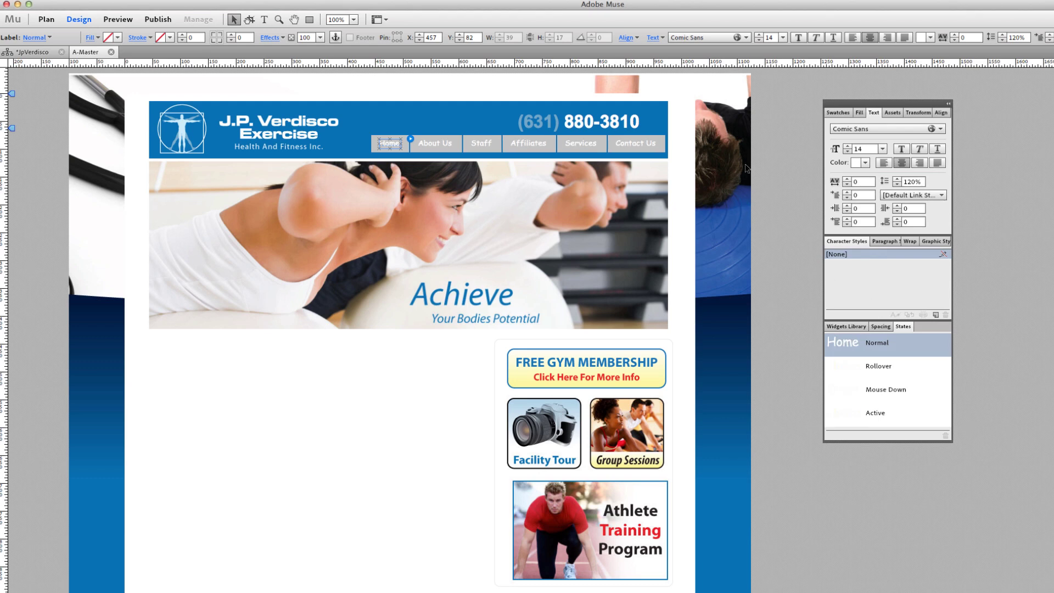
# Set the menu label's font size to 15 and shift the whole menu so it fits inside the blue header
pyautogui.click(848, 148)
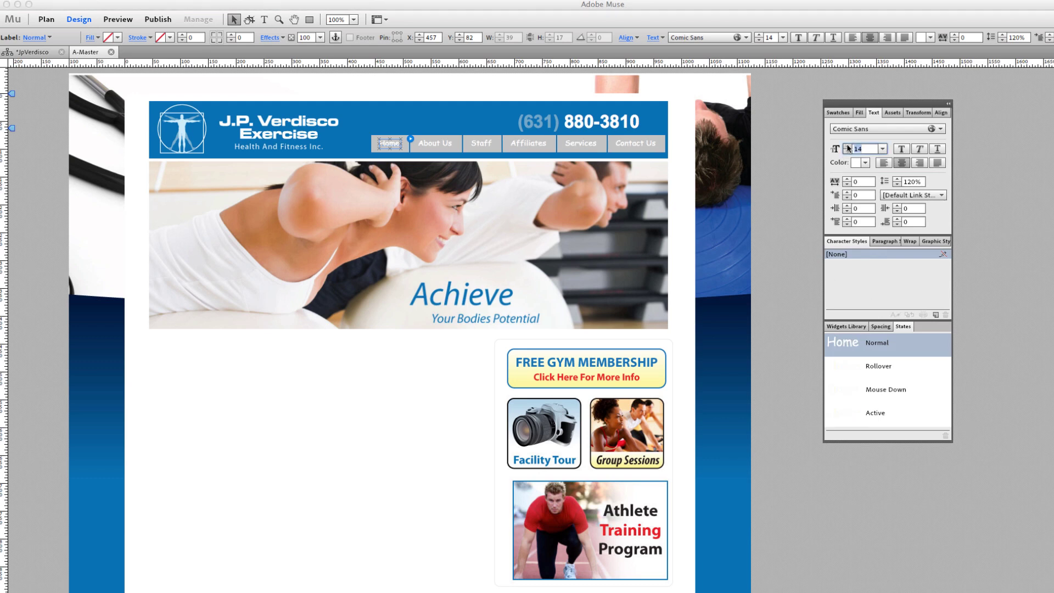
pyautogui.click(848, 147)
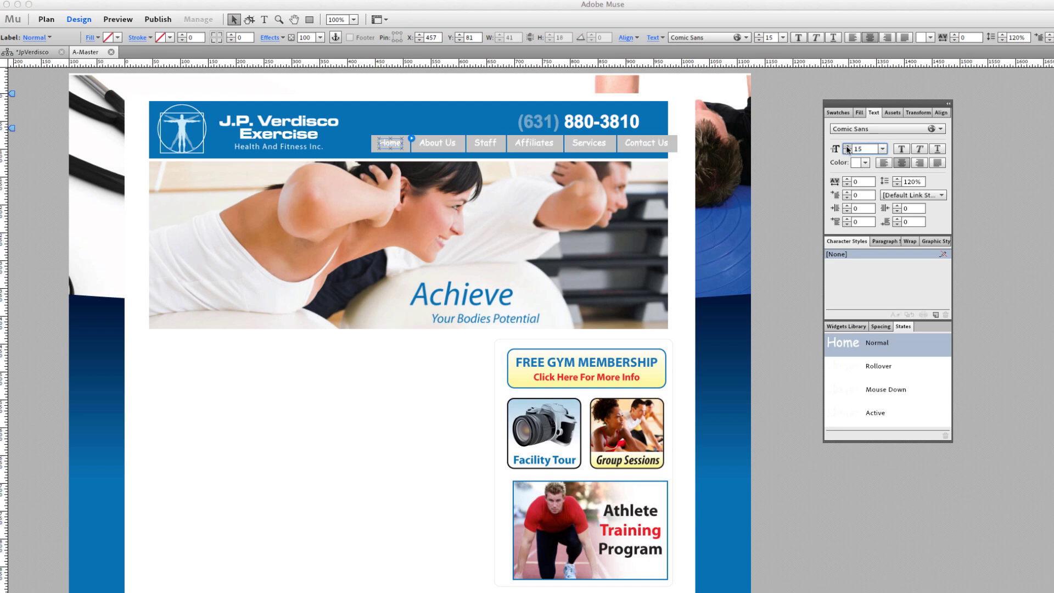
pyautogui.click(779, 151)
pyautogui.click(665, 141)
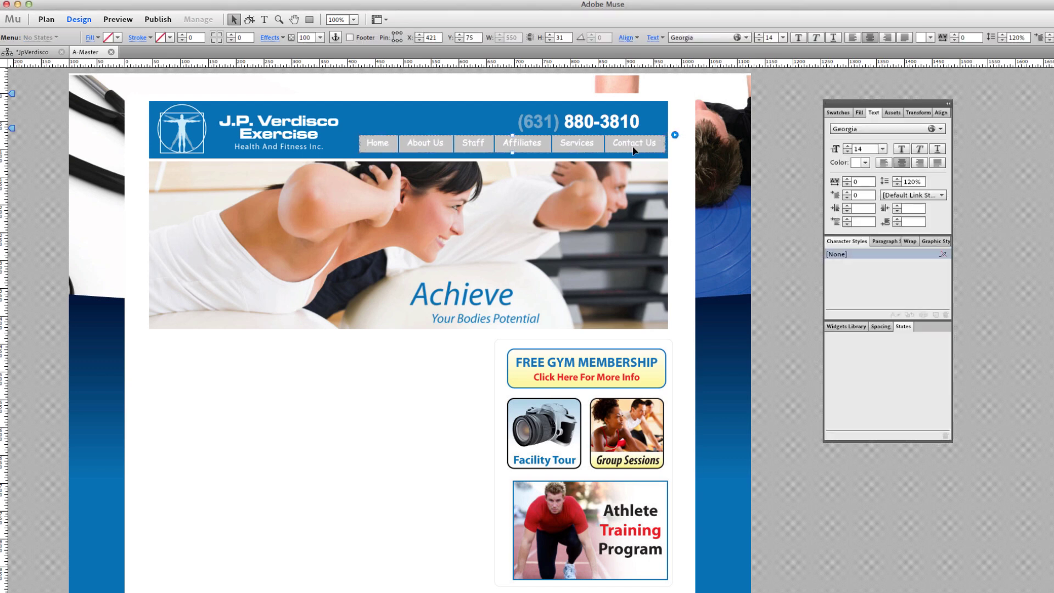
# Set the fill of the Home menu item's Normal state to None
pyautogui.click(383, 147)
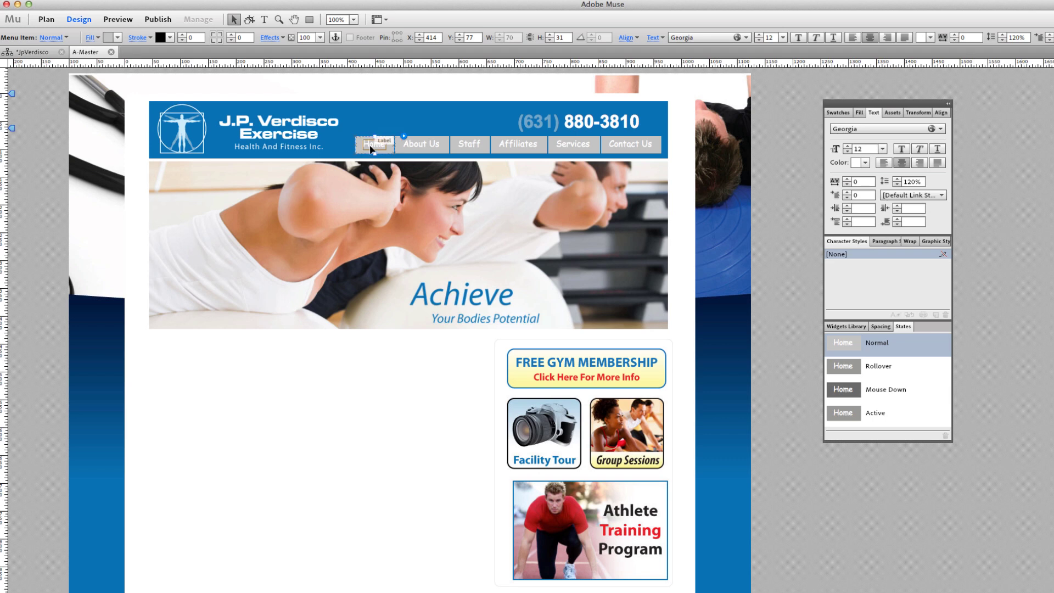
pyautogui.click(117, 38)
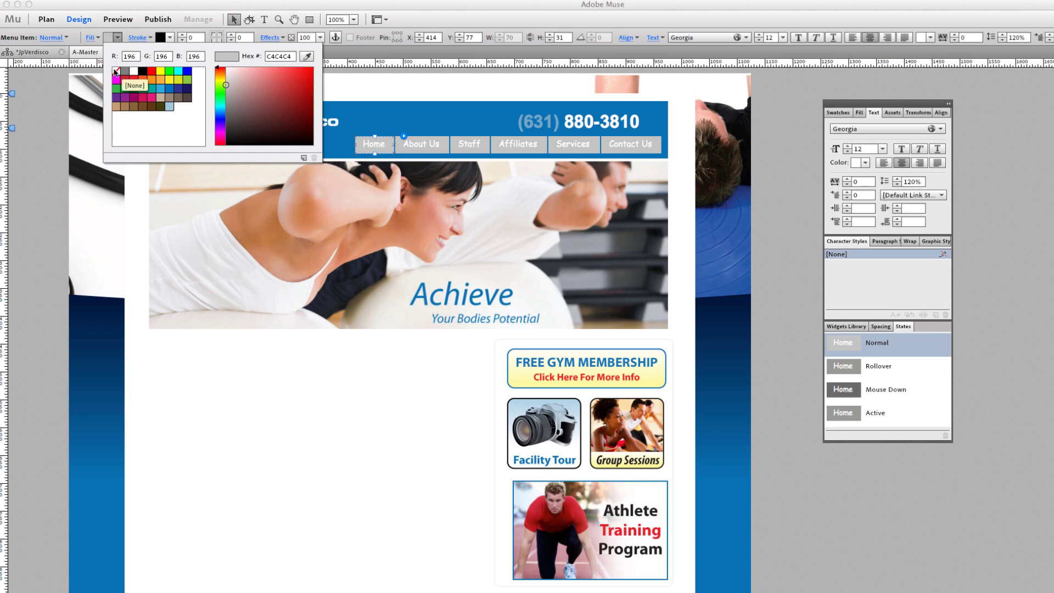
pyautogui.click(115, 71)
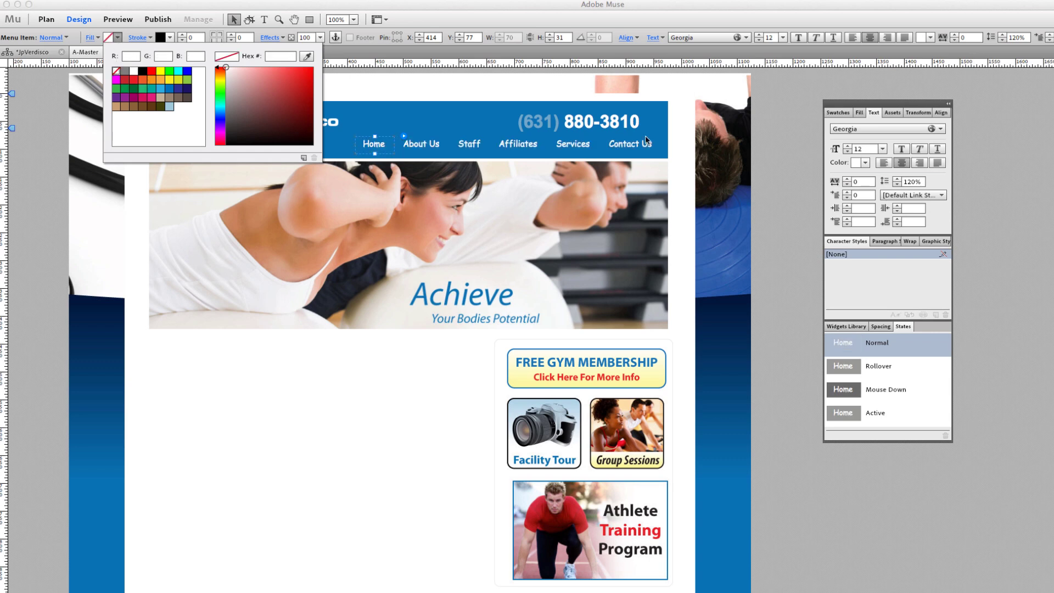
pyautogui.click(767, 137)
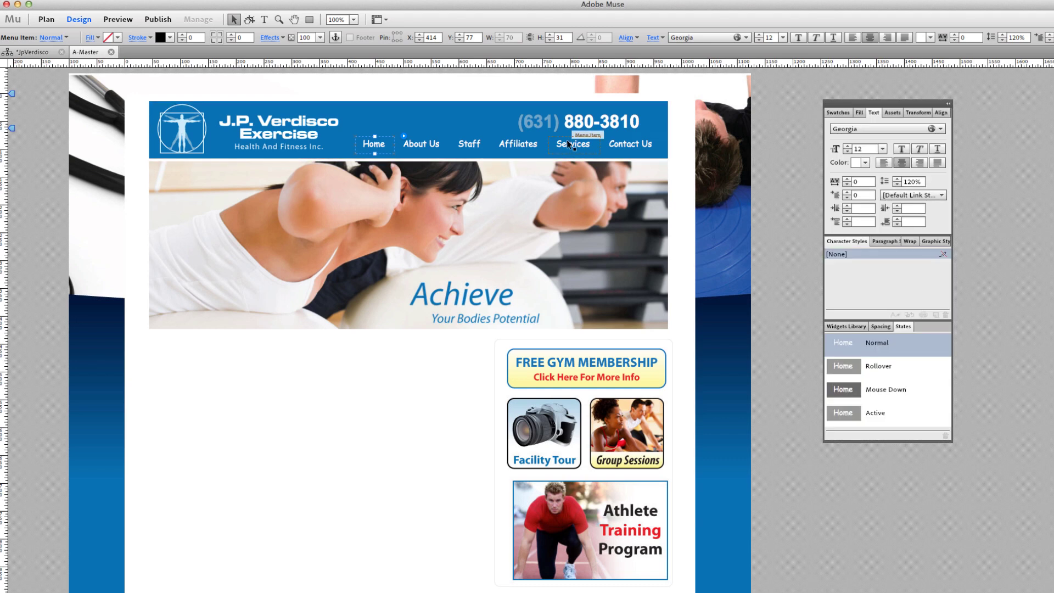
# Set the fill of the Home menu item's Rollover state to None
pyautogui.click(790, 132)
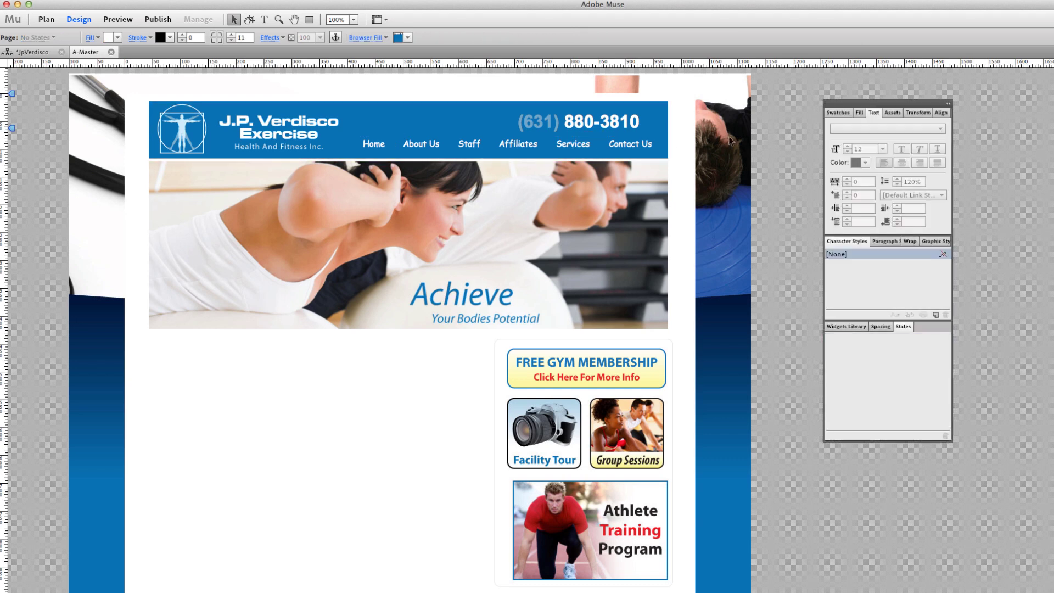
pyautogui.click(415, 145)
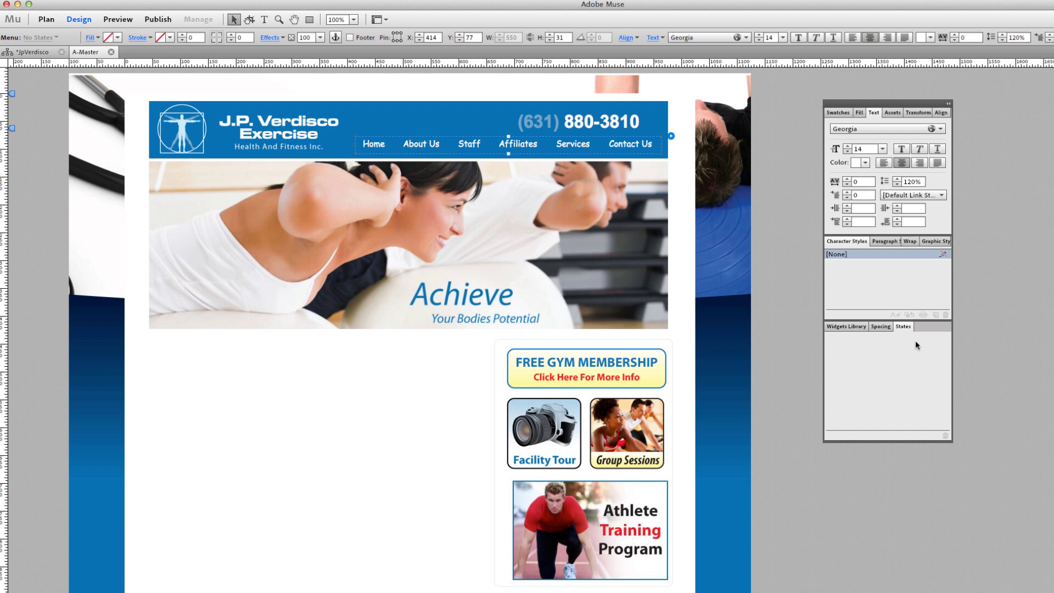
pyautogui.click(376, 146)
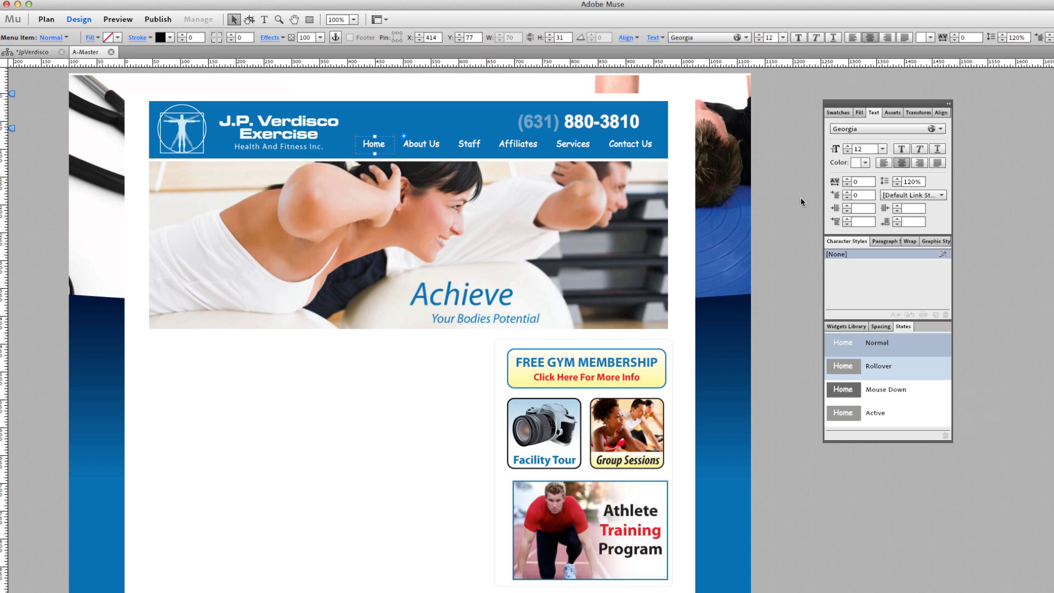
pyautogui.click(849, 368)
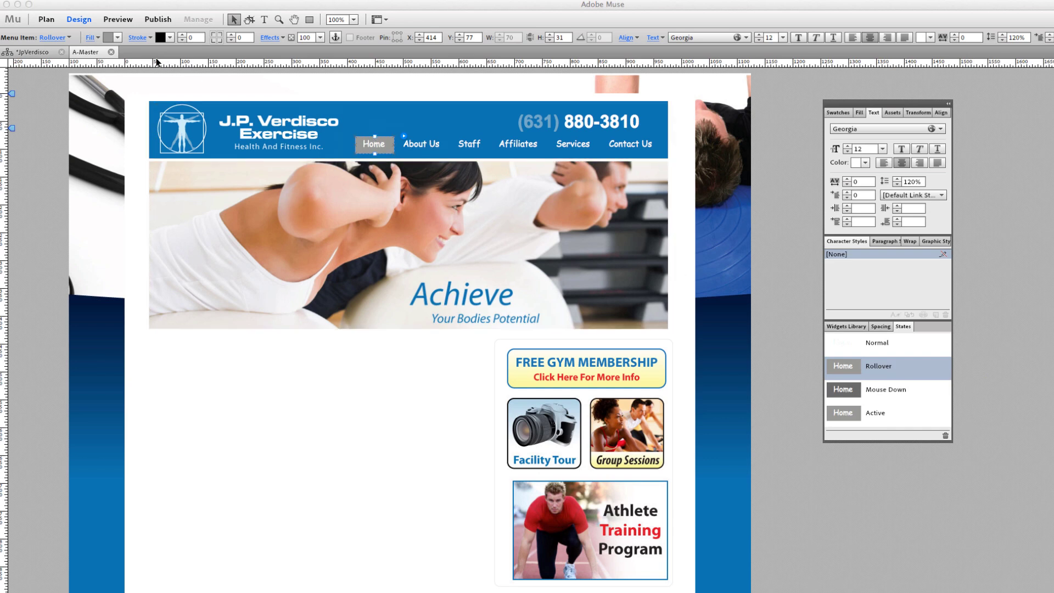
pyautogui.click(119, 37)
pyautogui.click(116, 72)
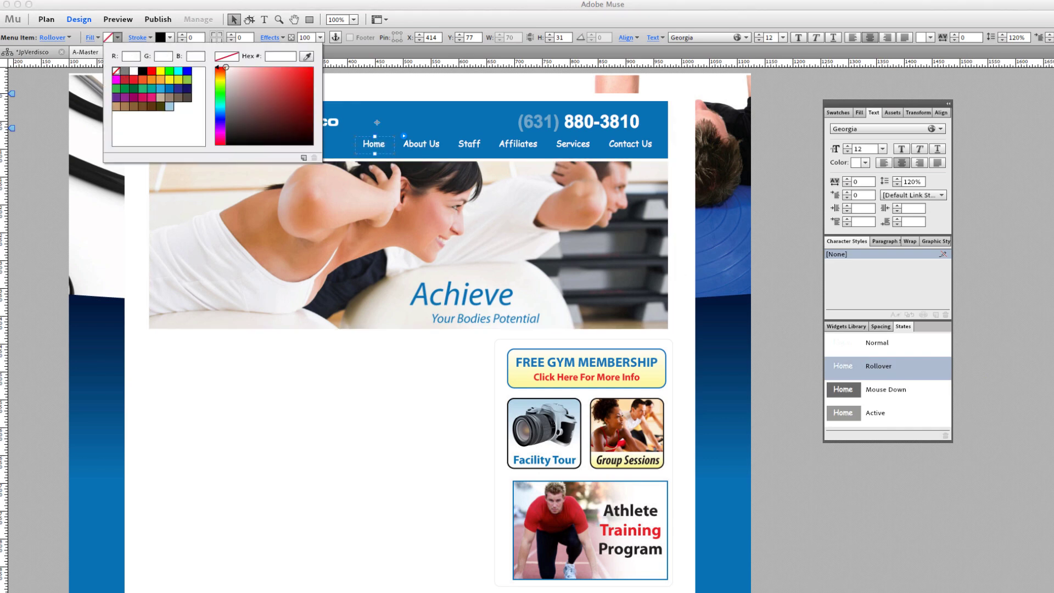
# Set the fill of the Home menu item's Mouse Down and Active states to None
pyautogui.click(883, 387)
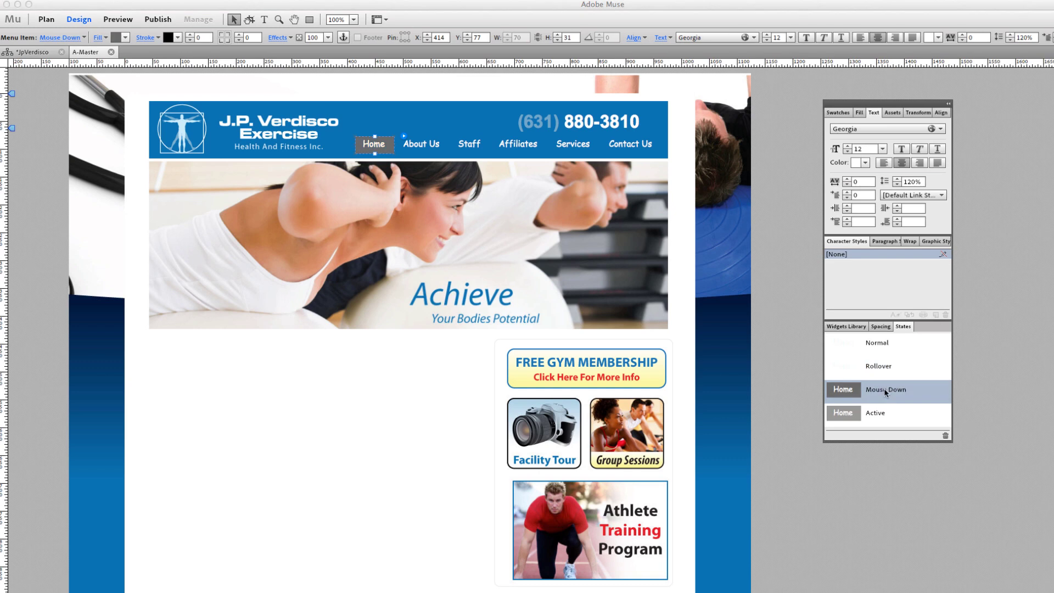
pyautogui.click(125, 37)
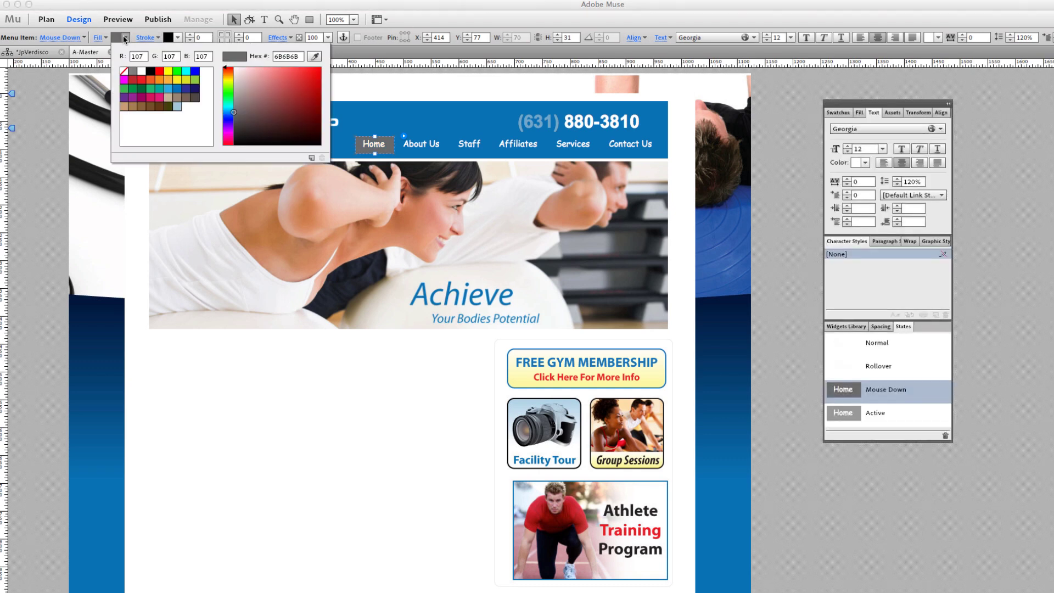
pyautogui.click(123, 71)
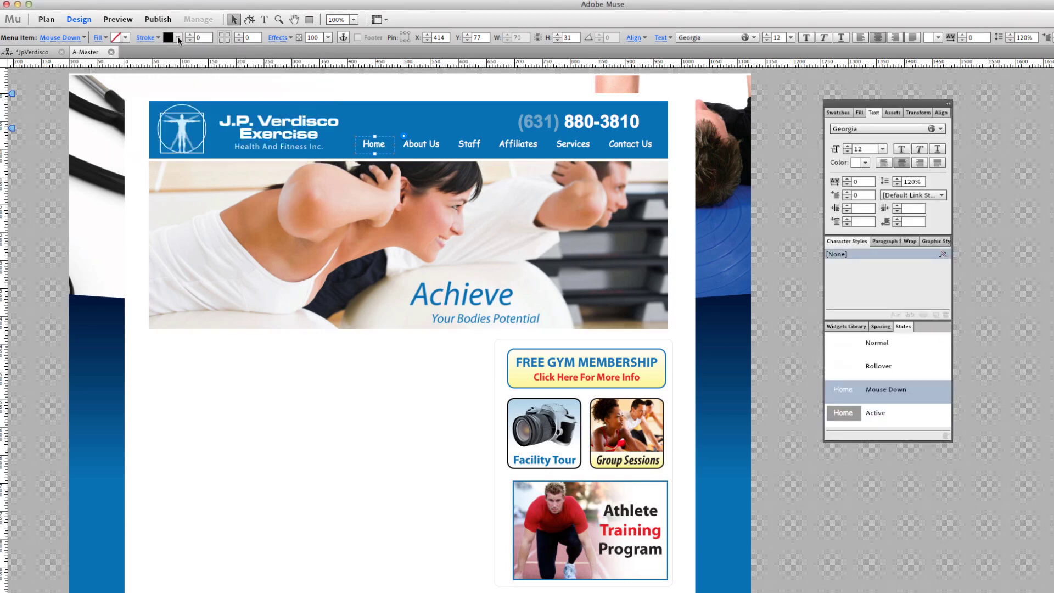
pyautogui.click(892, 410)
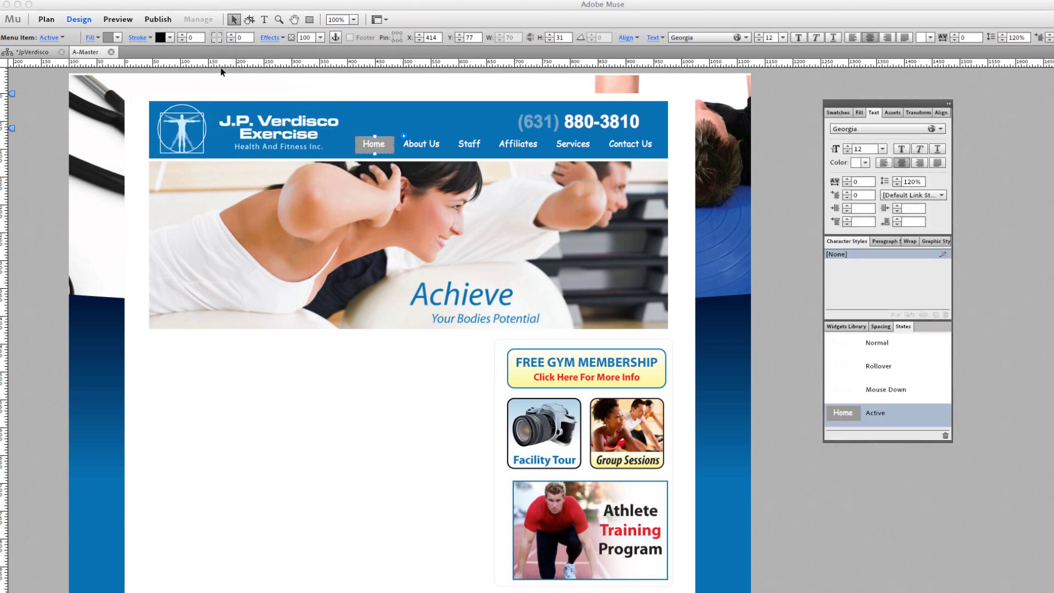
pyautogui.click(116, 37)
pyautogui.click(117, 71)
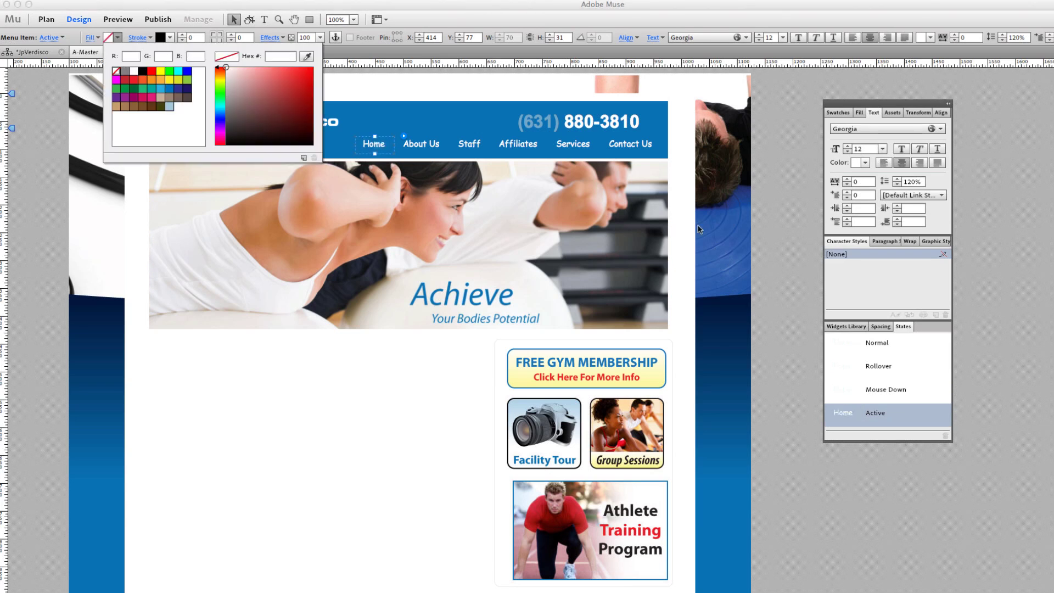
pyautogui.click(764, 242)
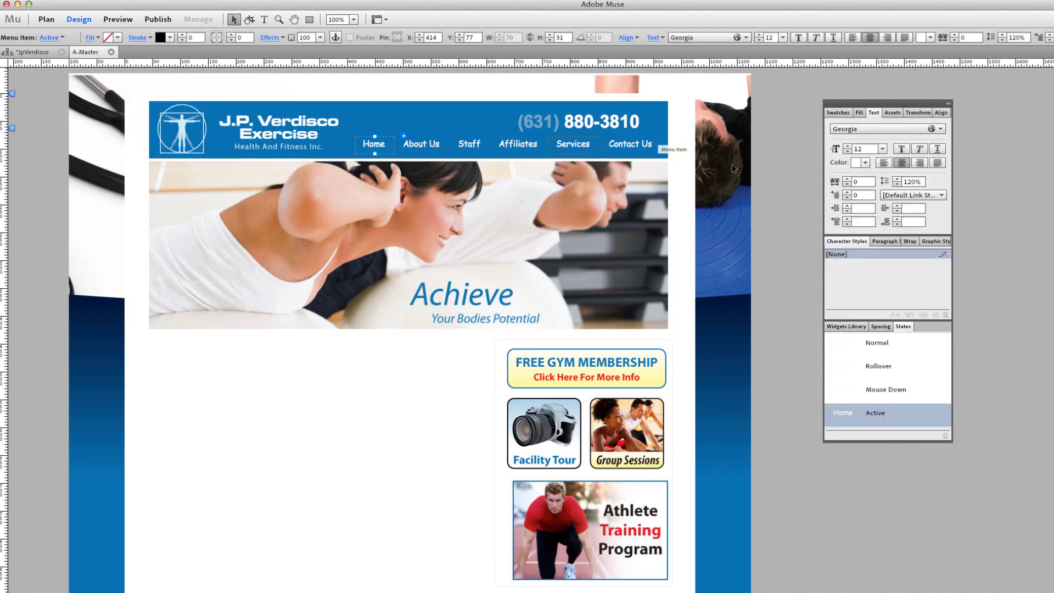
# Set the text colour of the Home menu item's Rollover state to the light blue swatch (162, 200, 219)
pyautogui.click(368, 144)
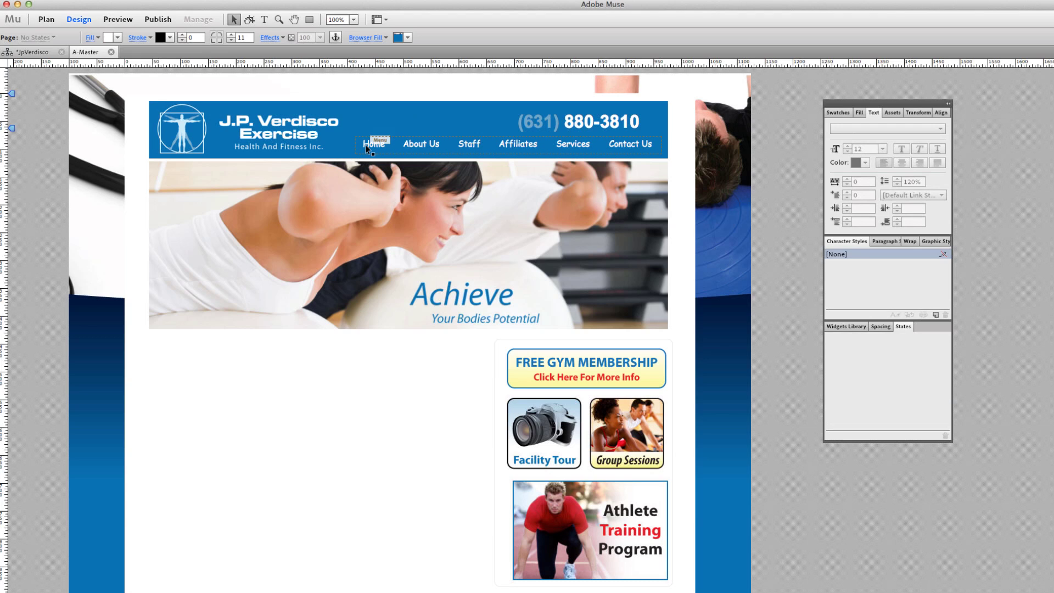
pyautogui.click(406, 135)
pyautogui.click(383, 149)
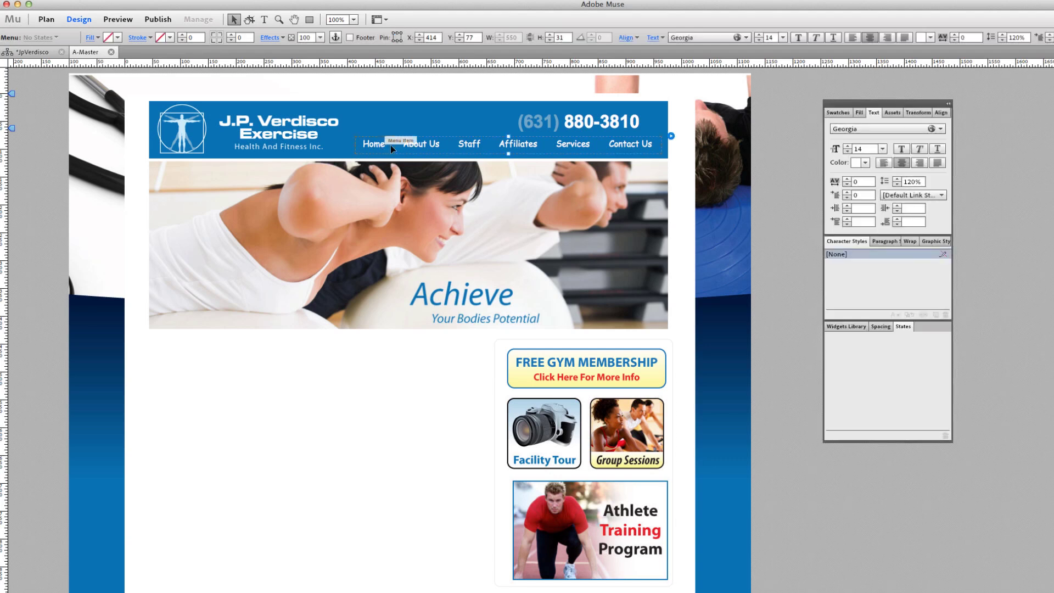
pyautogui.click(374, 143)
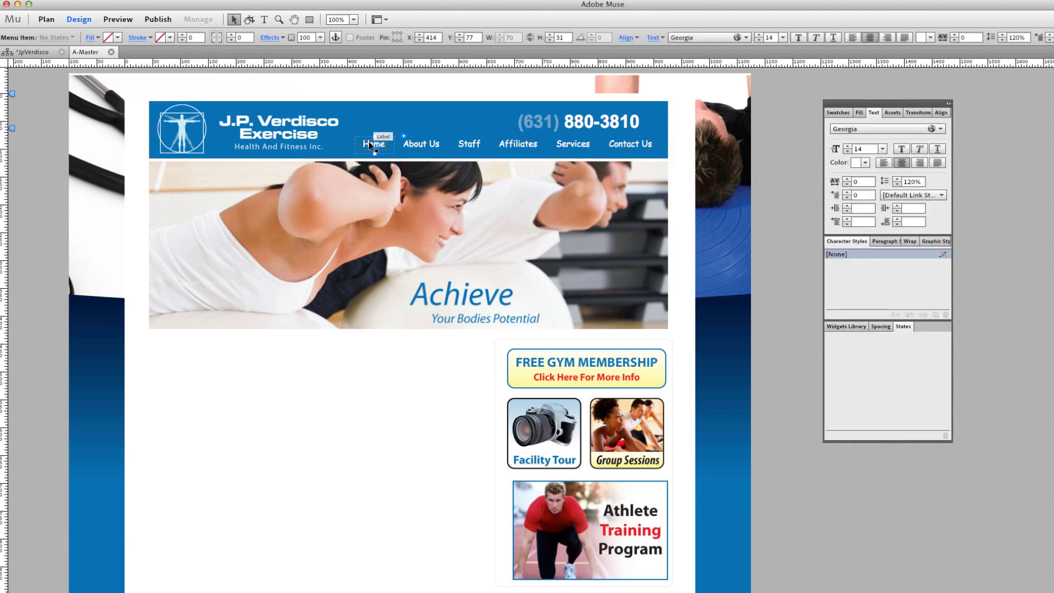
pyautogui.click(880, 367)
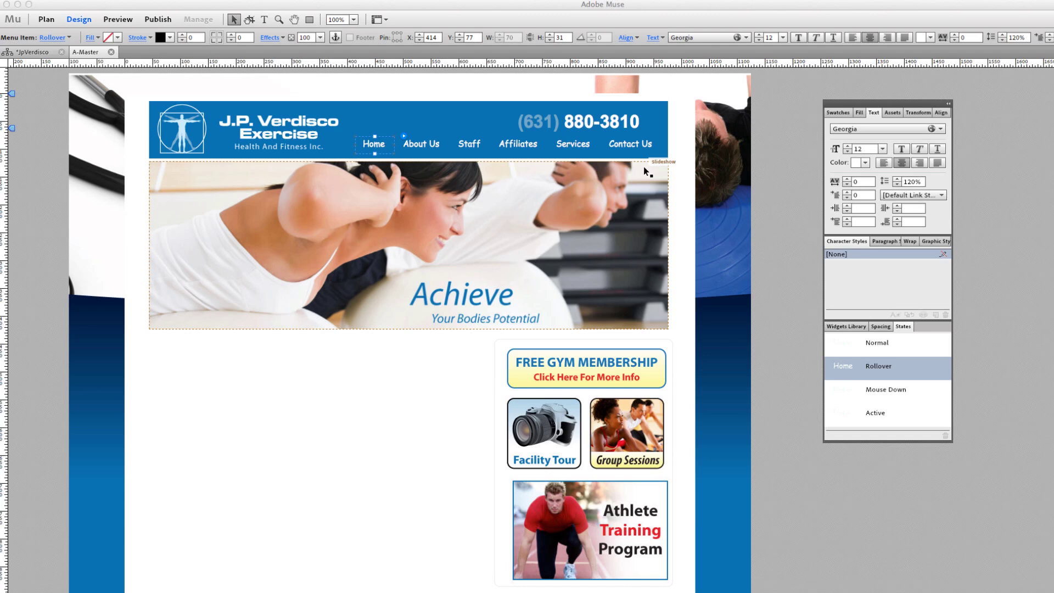
pyautogui.click(930, 37)
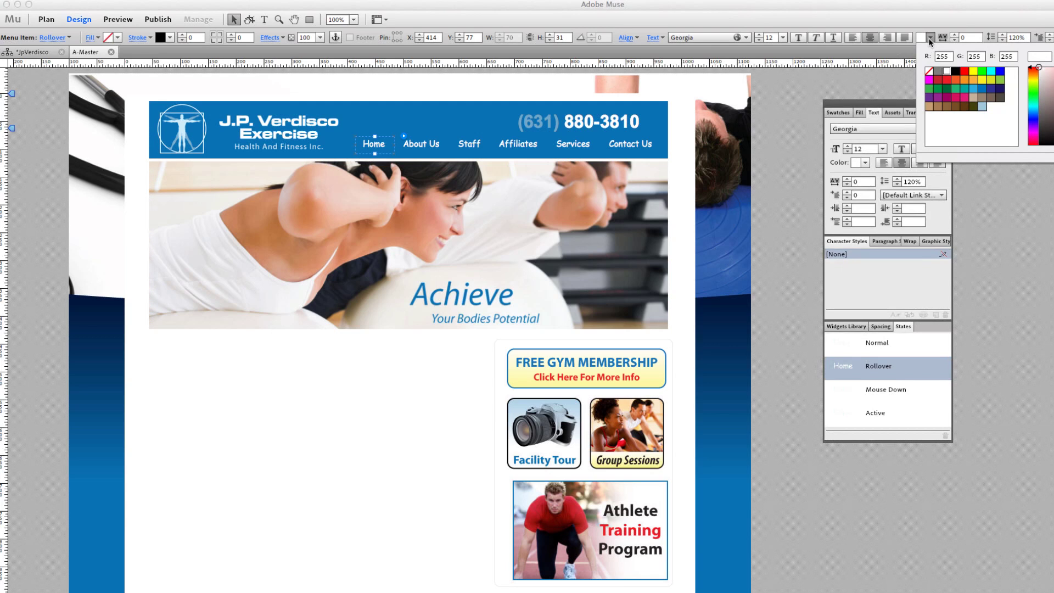
pyautogui.click(982, 106)
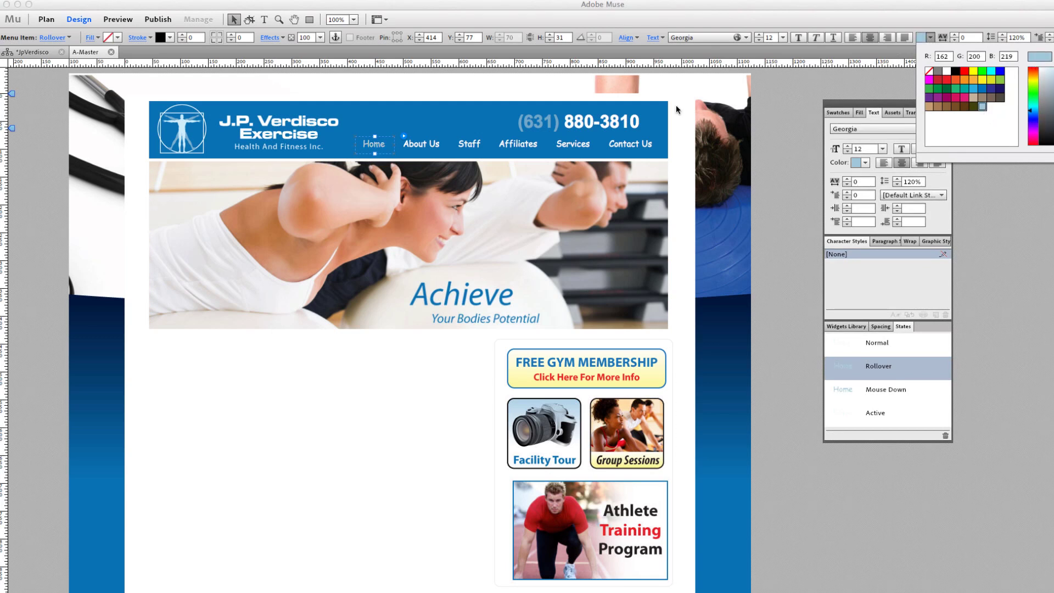
pyautogui.press('Escape')
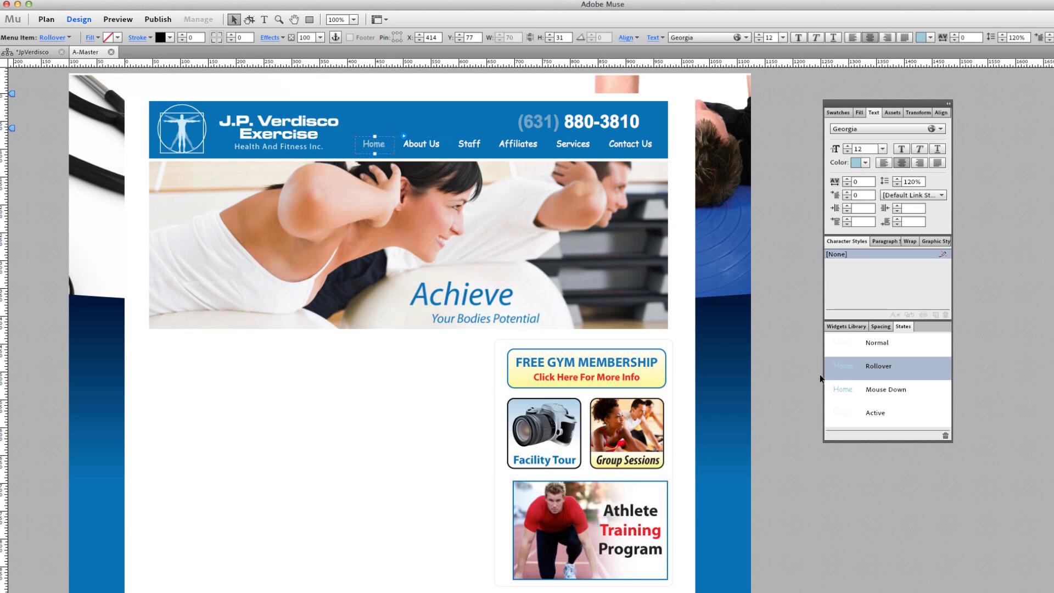
# Set the text colour of the Home menu item's Active state to yellow and preview the page
pyautogui.click(865, 413)
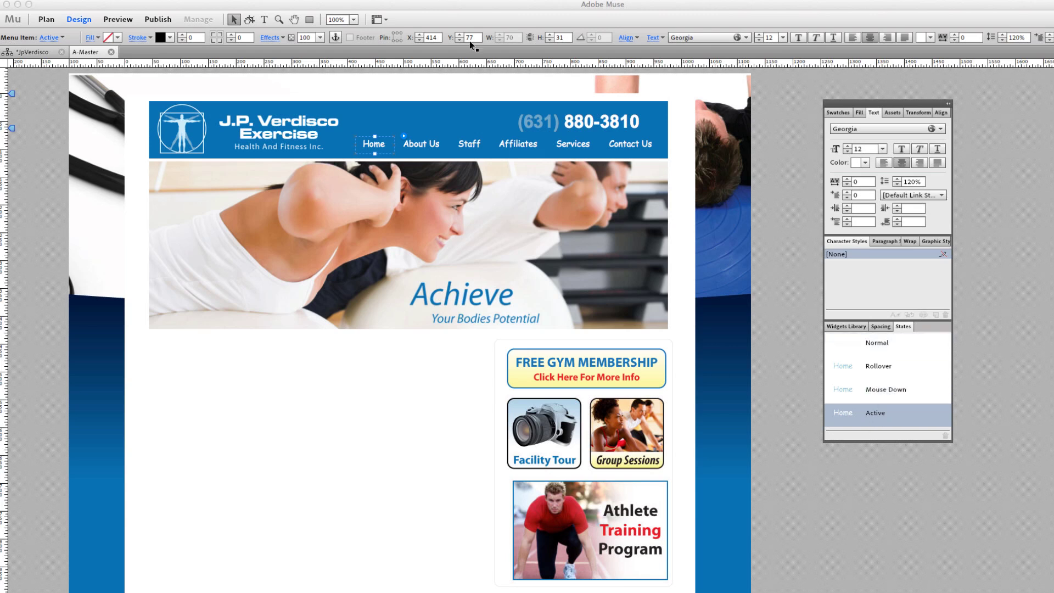
pyautogui.click(931, 37)
pyautogui.click(971, 75)
pyautogui.click(788, 127)
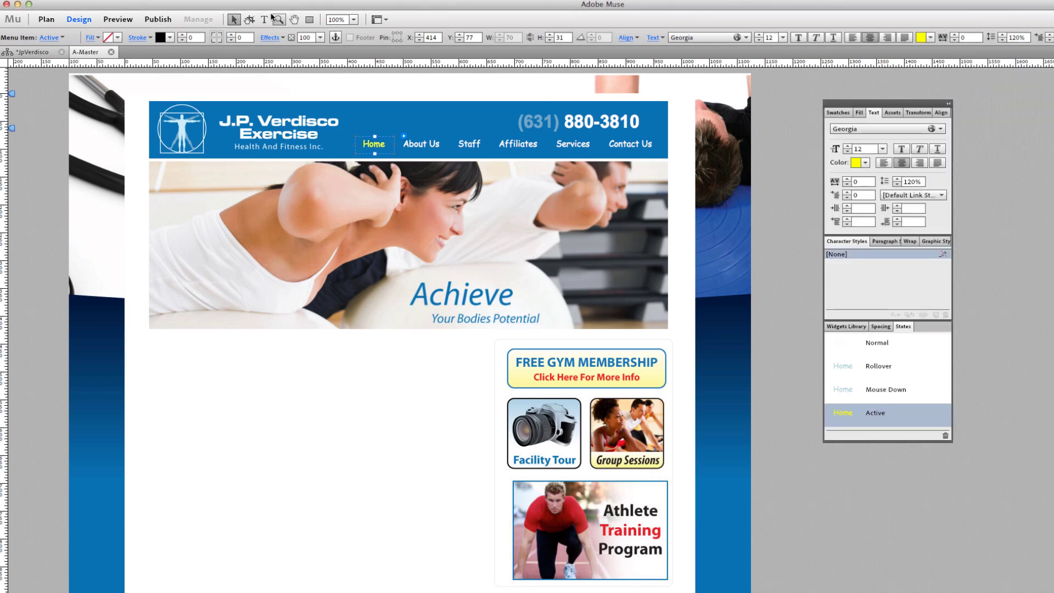
pyautogui.click(122, 21)
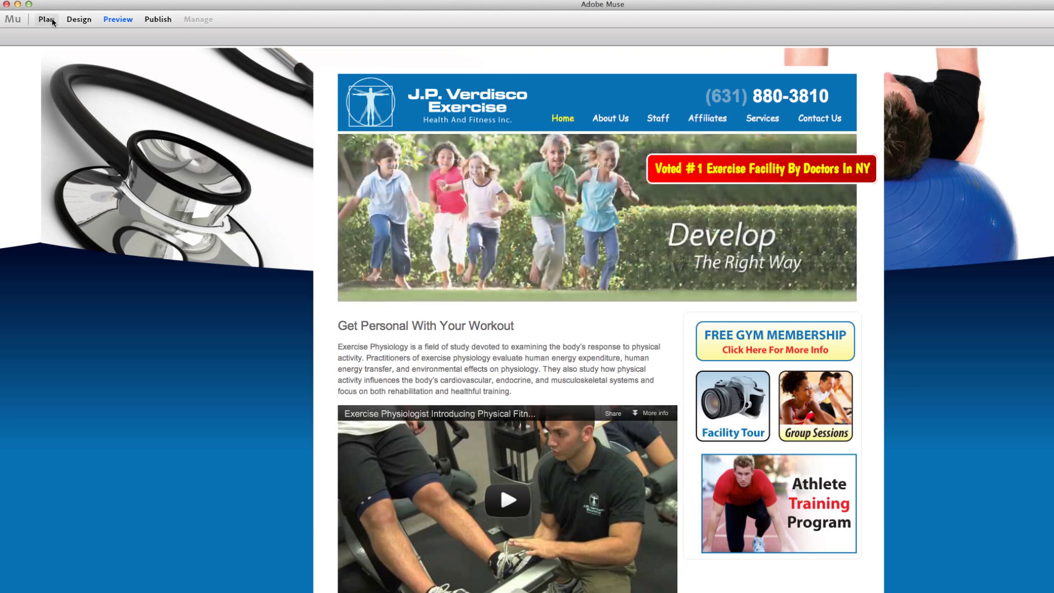
pyautogui.click(79, 20)
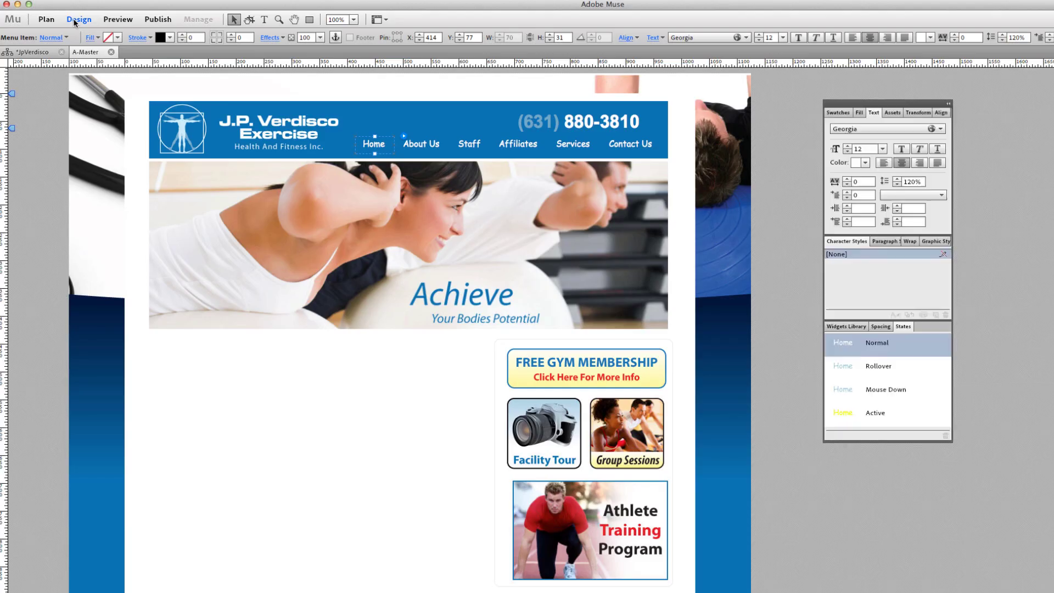
# Try the Show Left Icon and Show Label options of the header menu, leaving only the label turned on
pyautogui.click(560, 143)
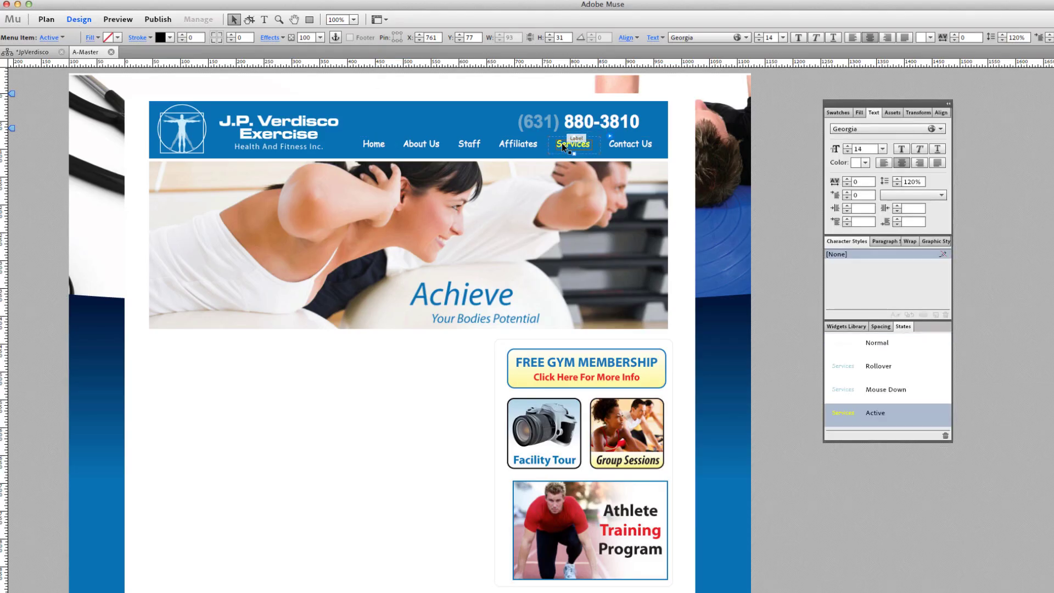
pyautogui.click(626, 143)
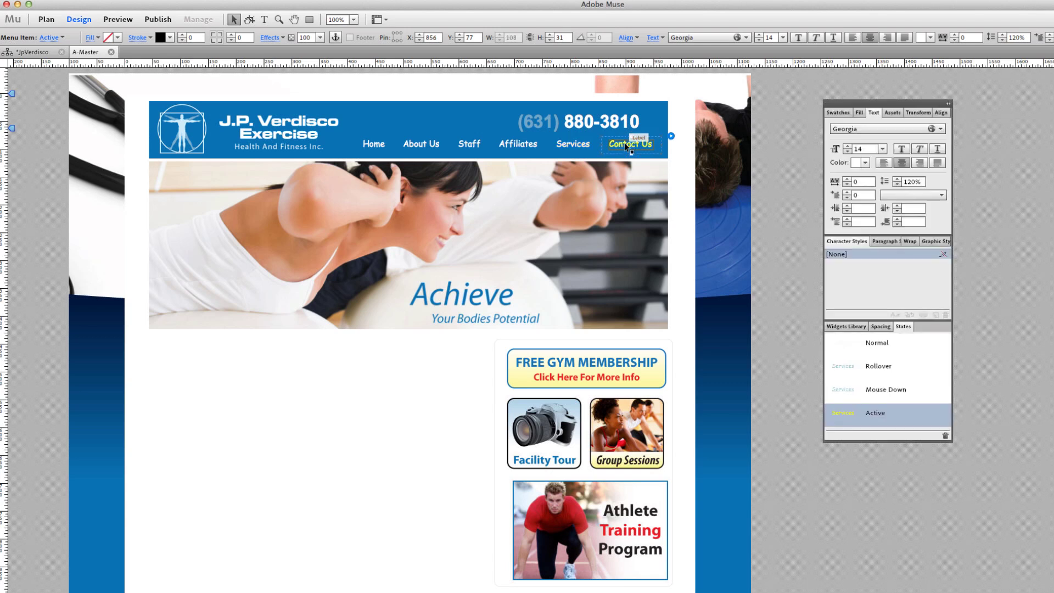
pyautogui.click(670, 136)
pyautogui.click(696, 224)
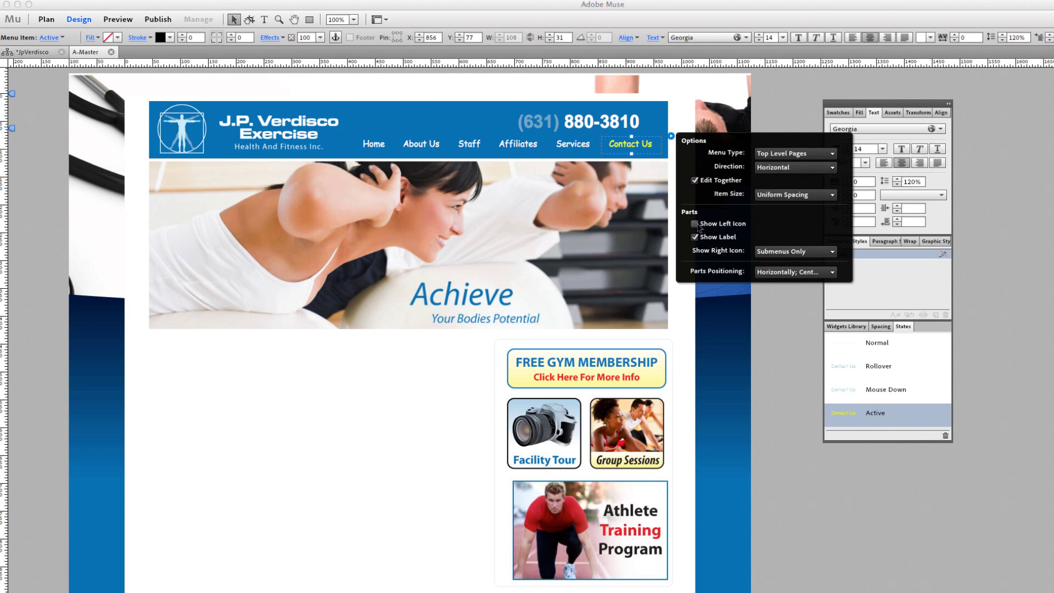
pyautogui.click(695, 224)
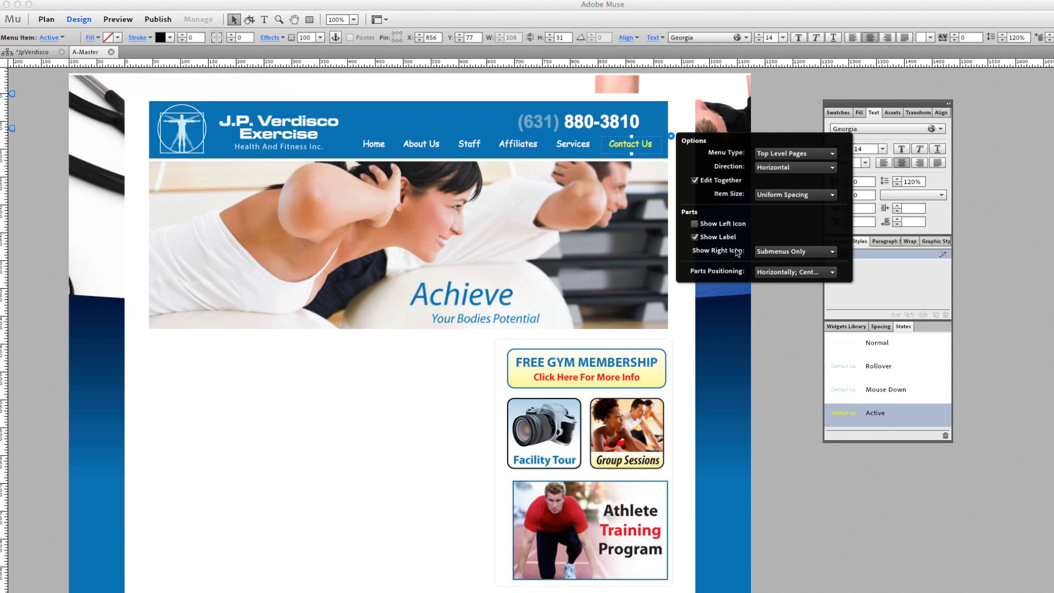
pyautogui.click(695, 238)
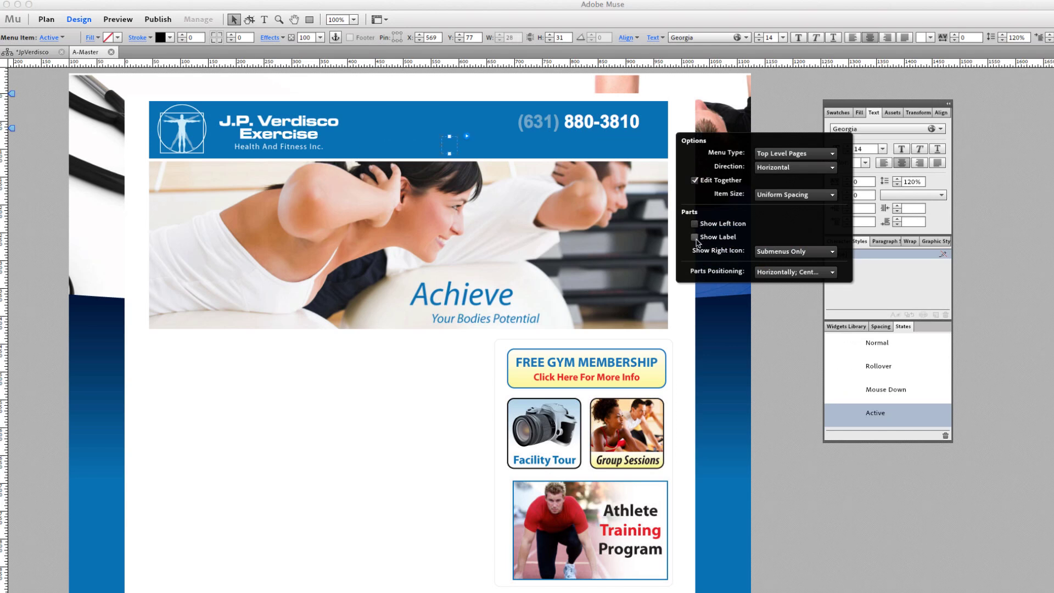
pyautogui.click(695, 237)
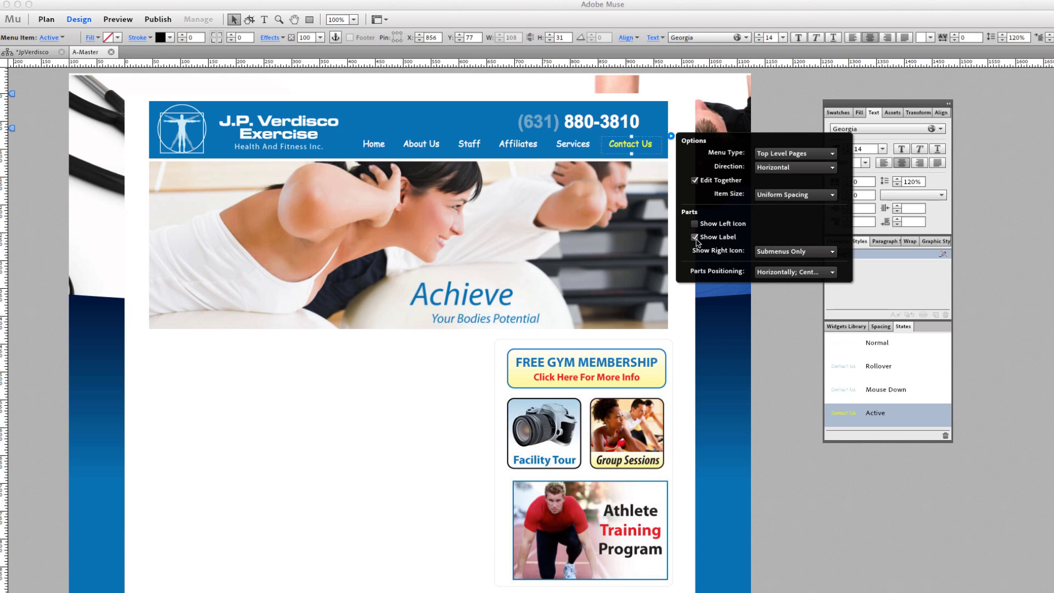
pyautogui.click(801, 97)
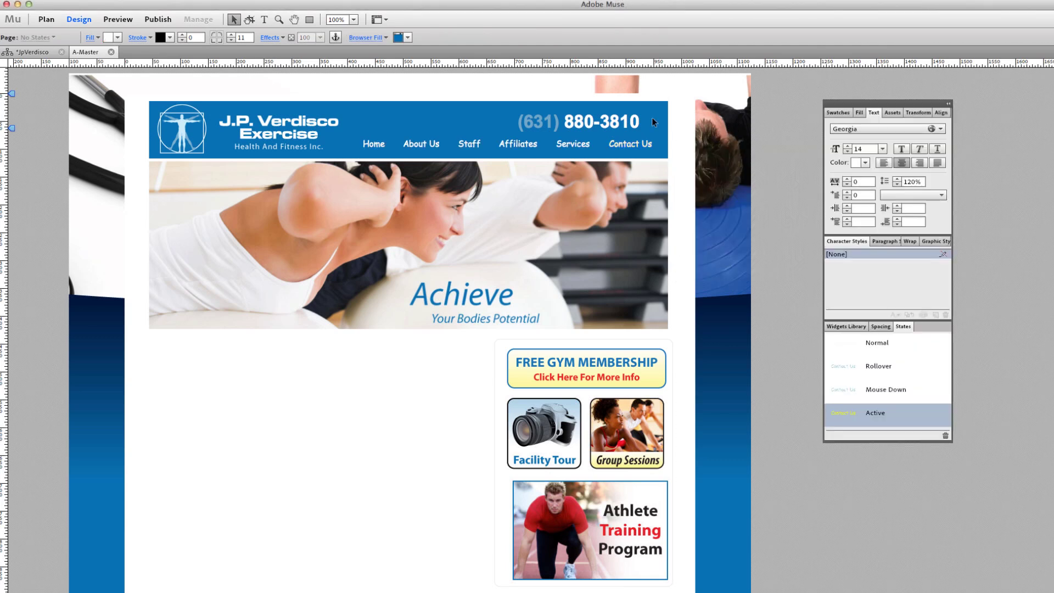
# Set the header menu's Menu Type to All Pages
pyautogui.click(628, 143)
pyautogui.click(665, 137)
pyautogui.click(785, 154)
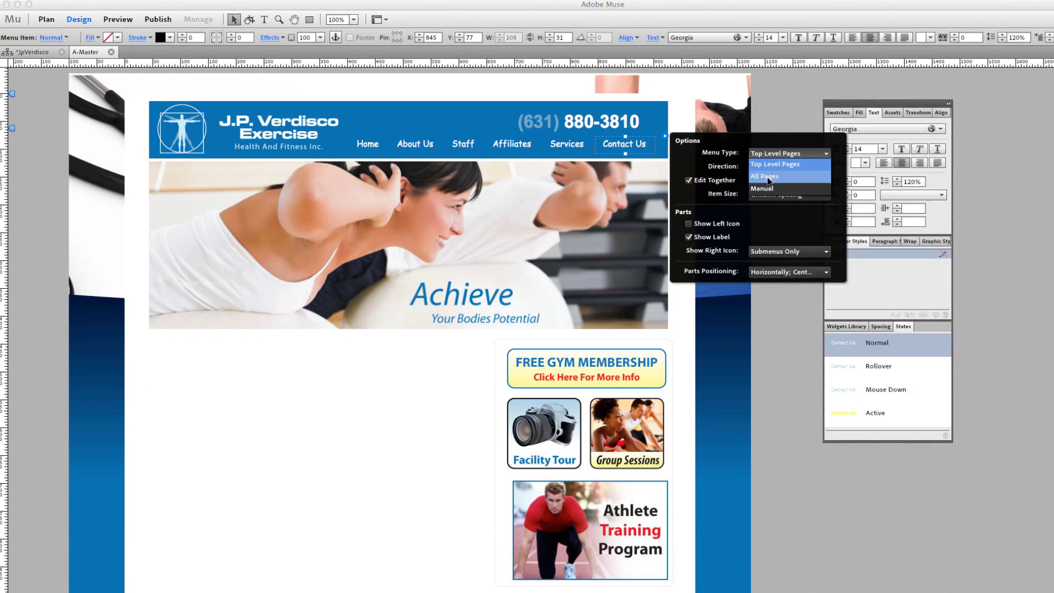
pyautogui.click(768, 180)
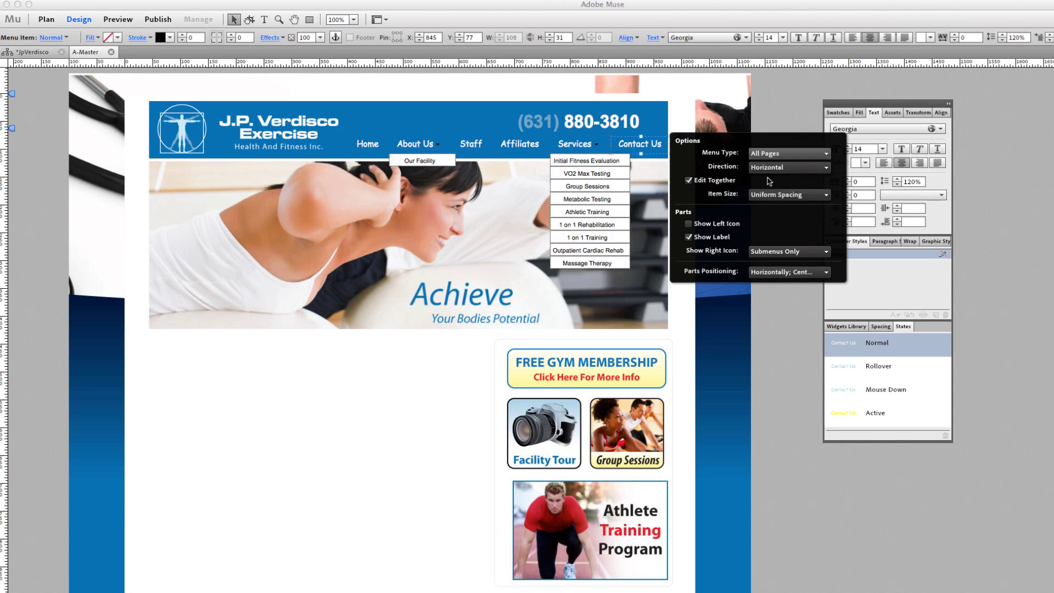
# Select the Initial Fitness Evaluation submenu item and set the Menu Type back to Top Level Pages
pyautogui.click(625, 161)
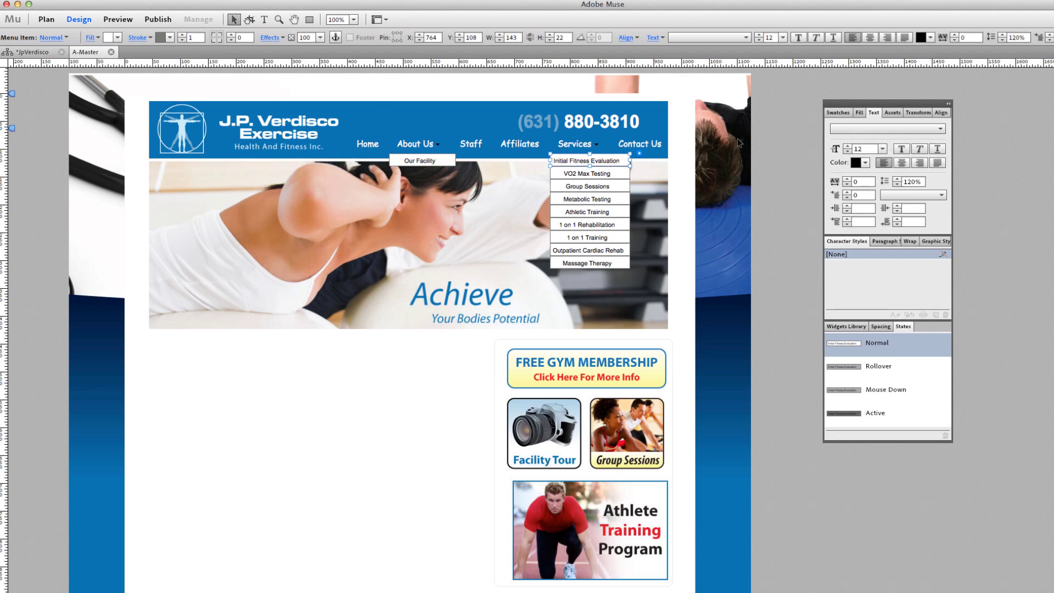
pyautogui.click(638, 153)
pyautogui.click(731, 170)
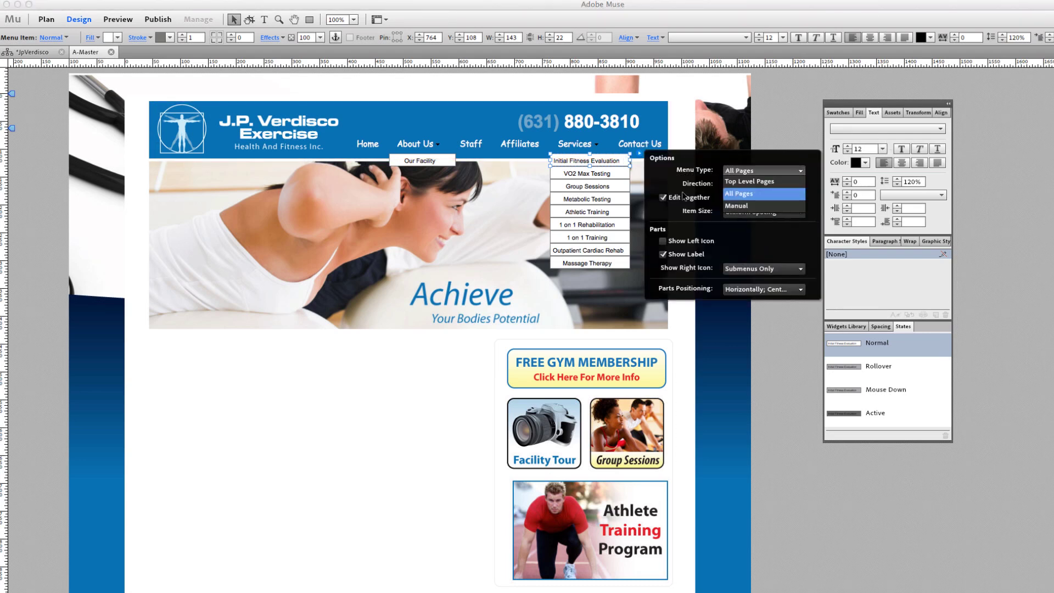
pyautogui.click(739, 171)
pyautogui.click(747, 171)
pyautogui.click(749, 181)
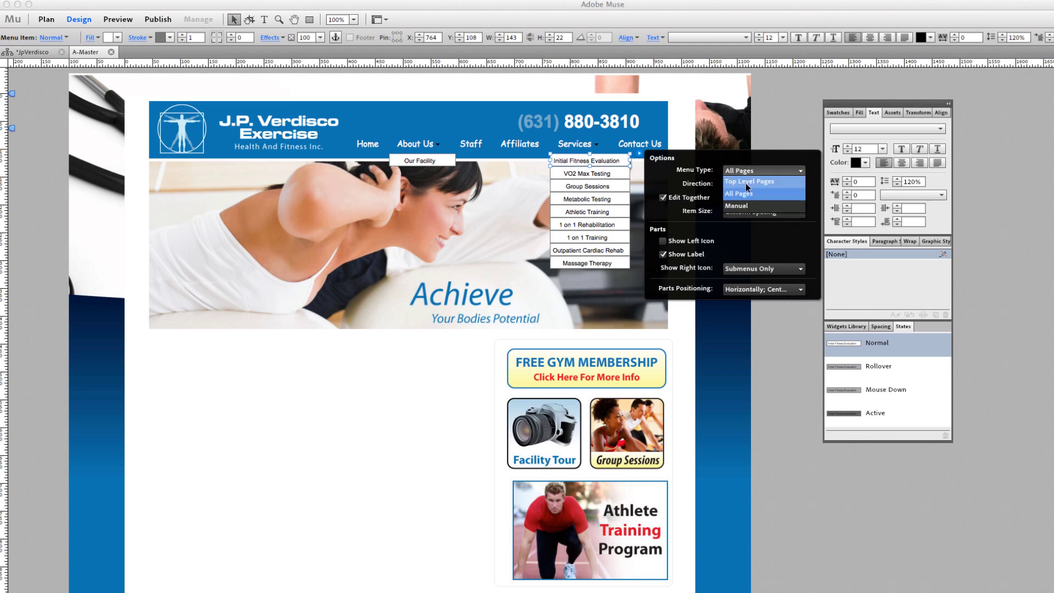
# Select the Home item of the header menu and set its bottom and top stroke weights to 2
pyautogui.click(782, 125)
pyautogui.click(364, 146)
pyautogui.click(366, 147)
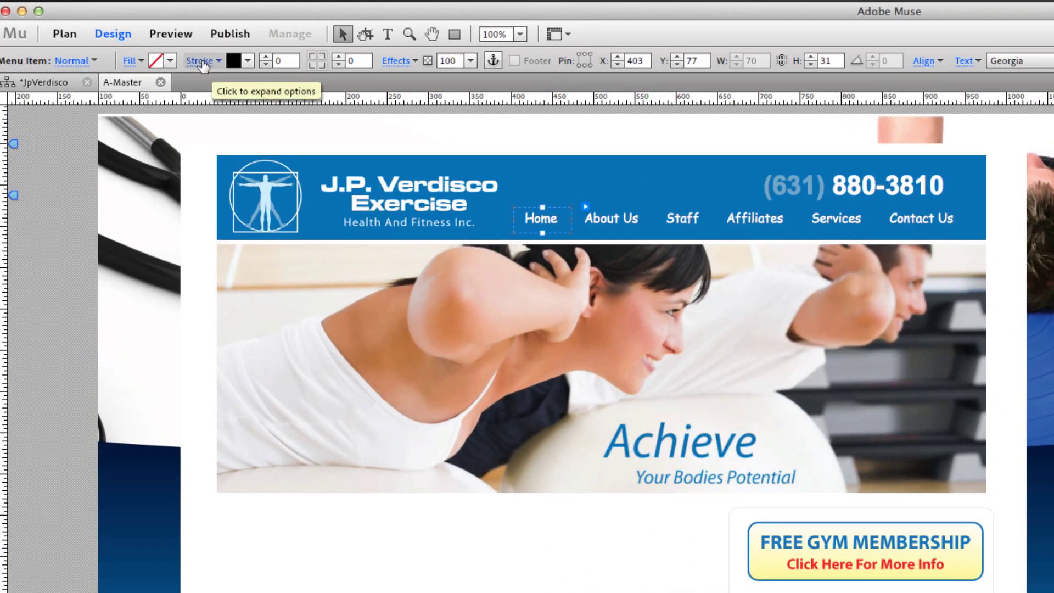
pyautogui.click(201, 61)
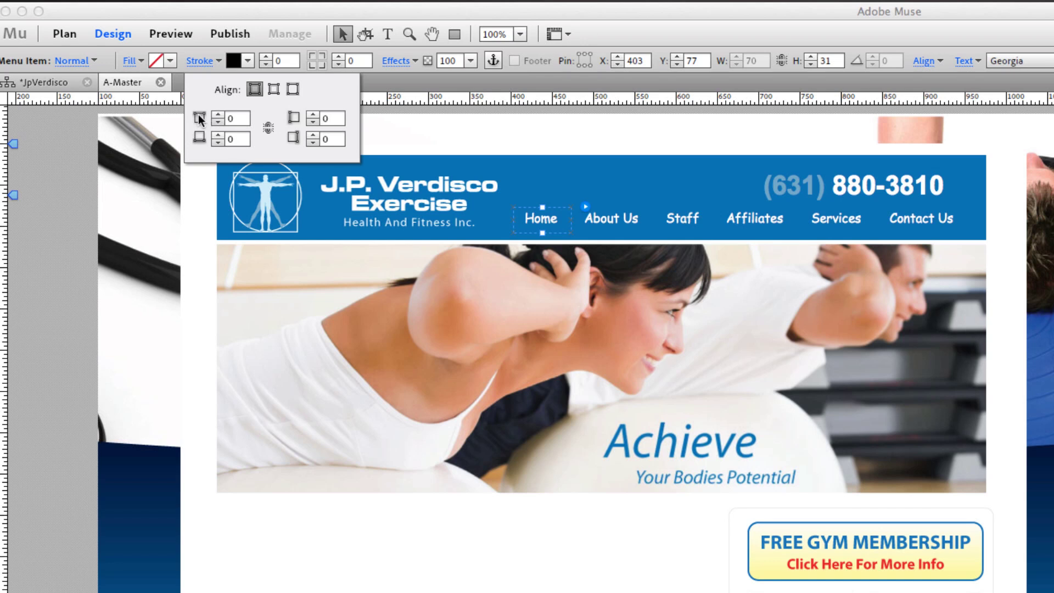
pyautogui.click(218, 137)
pyautogui.click(218, 137)
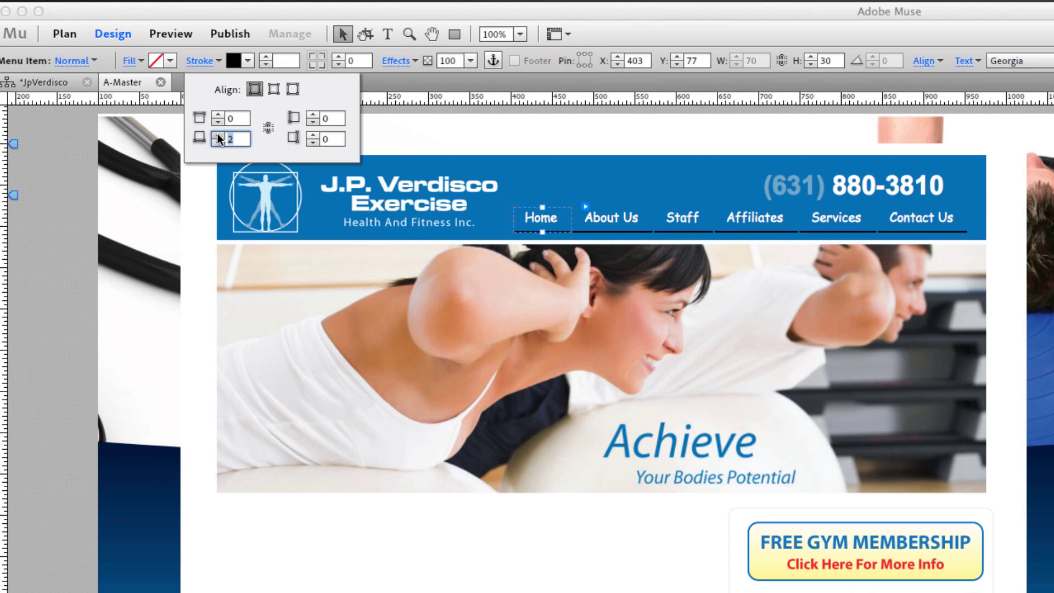
pyautogui.click(218, 116)
pyautogui.click(218, 116)
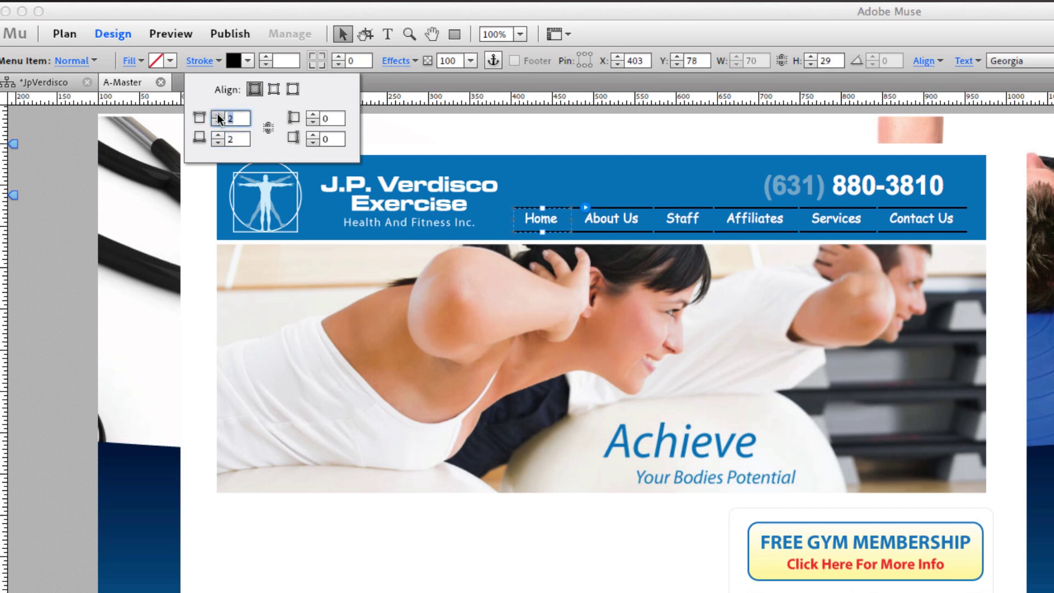
# Set the stroke colour of the header menu items to the cyan swatch and deselect the menu
pyautogui.click(247, 60)
pyautogui.click(248, 61)
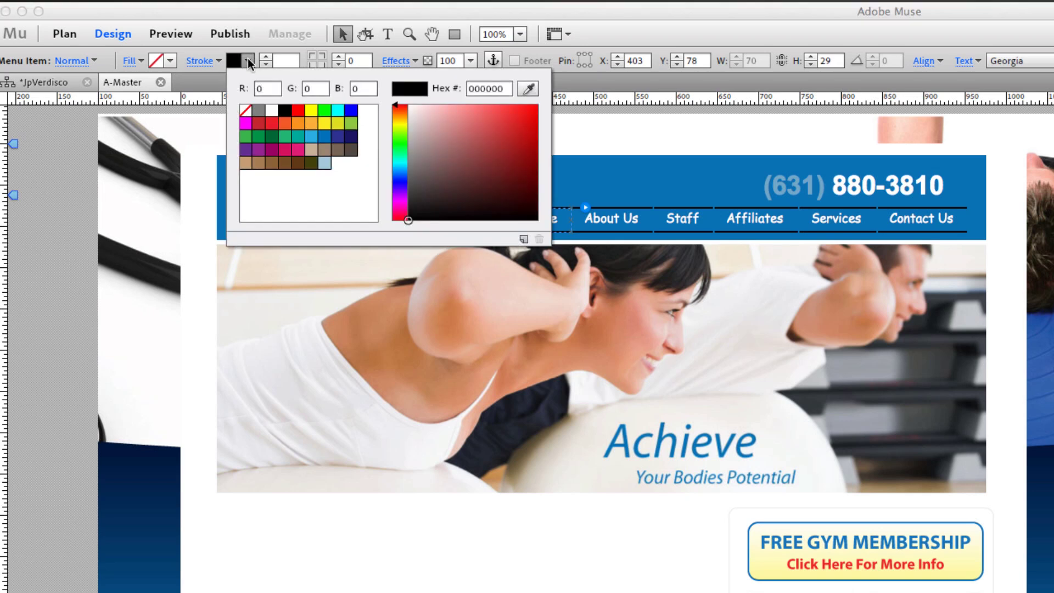
pyautogui.click(336, 111)
pyautogui.press('Return')
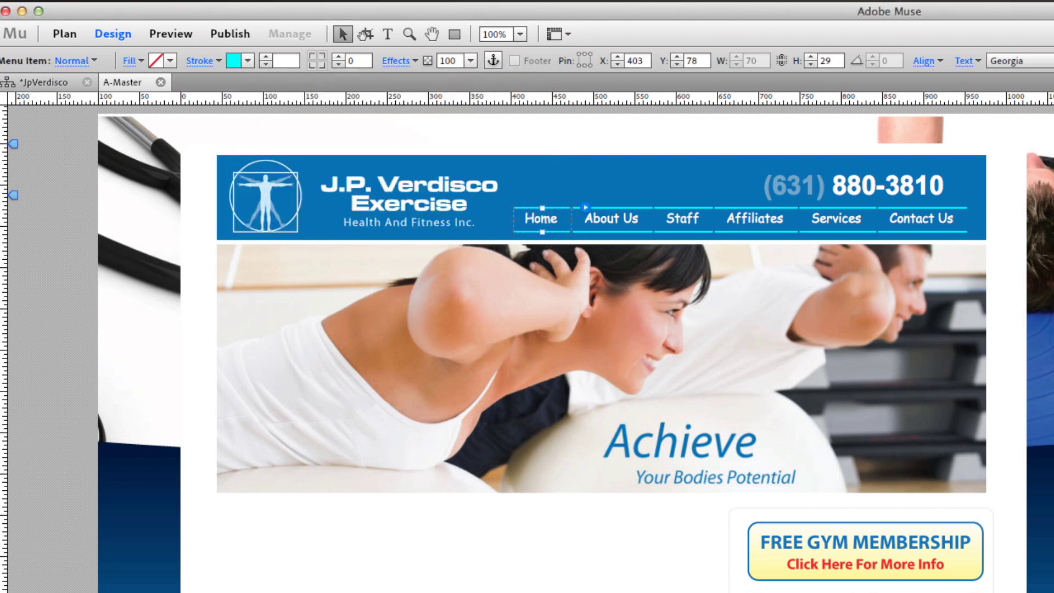
pyautogui.press('Escape')
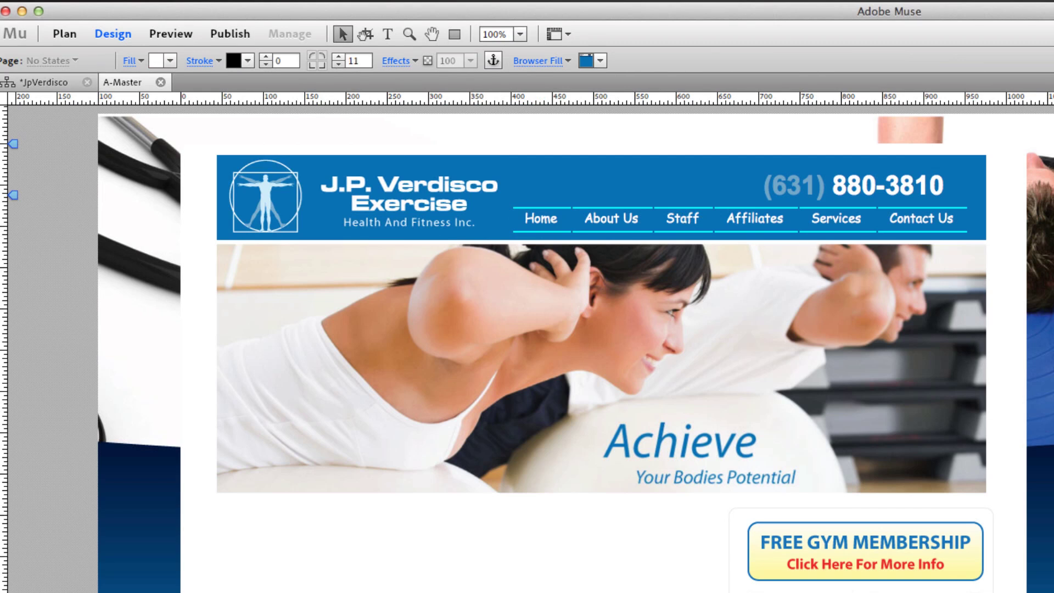